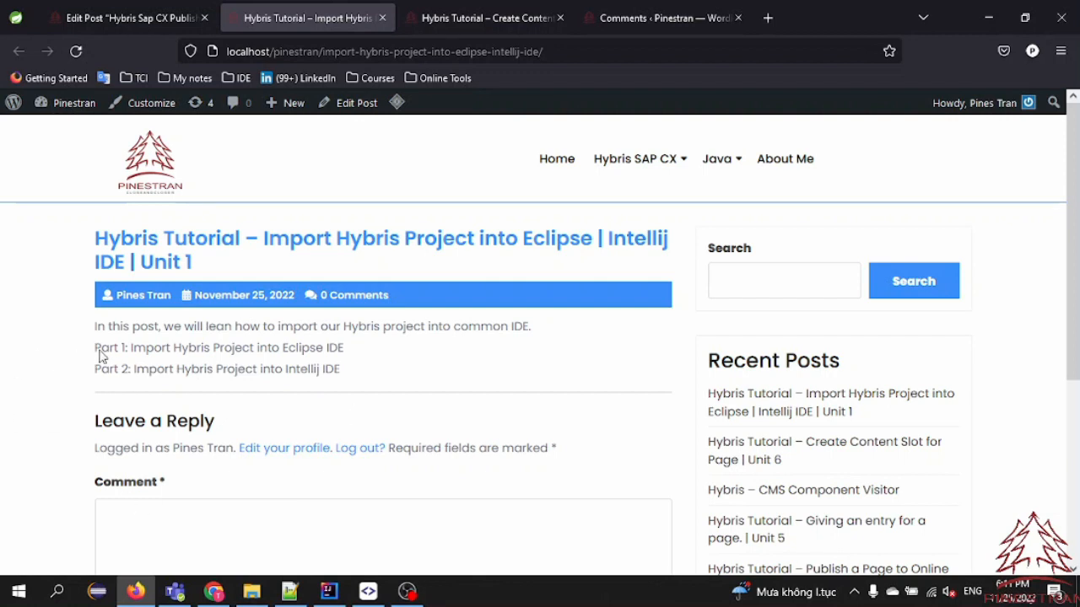
Reload the Hybris tutorial post and review its two listed parts on importing the project into IntelliJ and Eclipse
left_click_drag(100, 352, 367, 348)
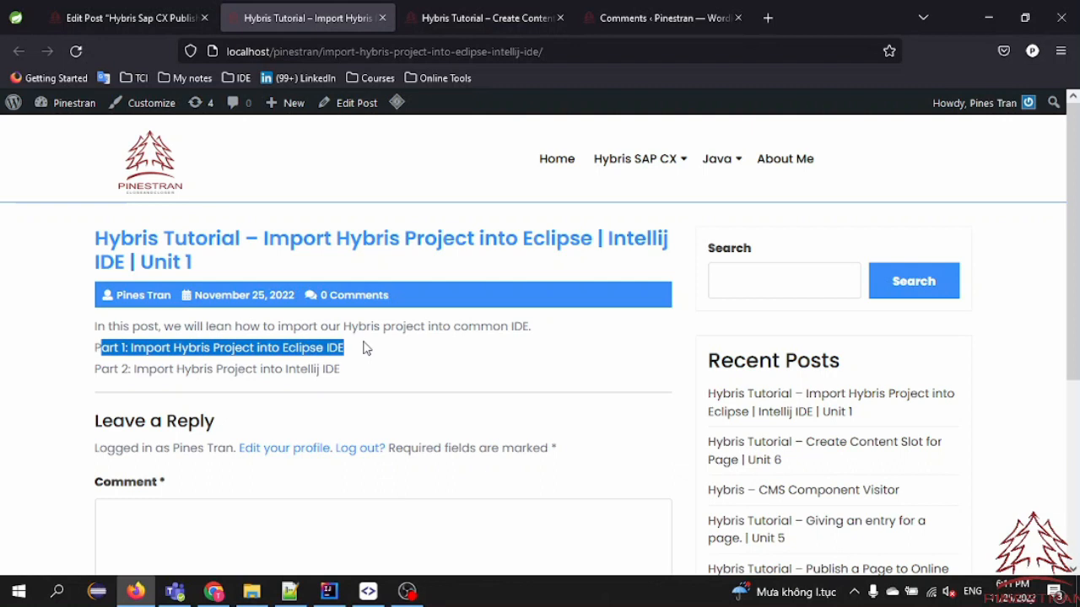
left_click(345, 363)
left_click(76, 51)
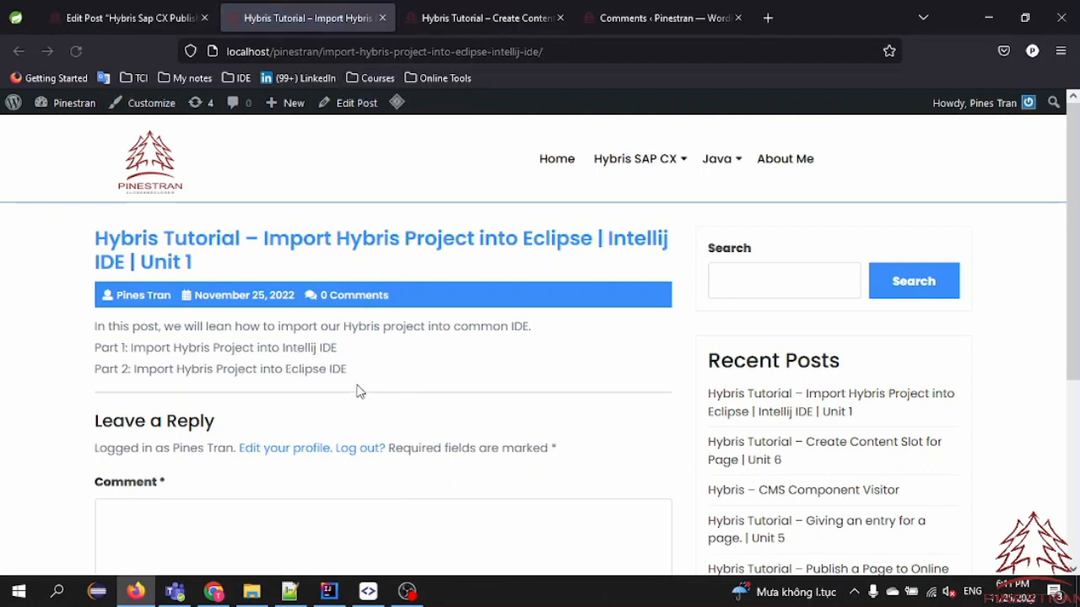
mouse_move(341, 351)
left_mouse_down()
mouse_move(271, 346)
mouse_move(344, 351)
left_mouse_up()
left_click(372, 352)
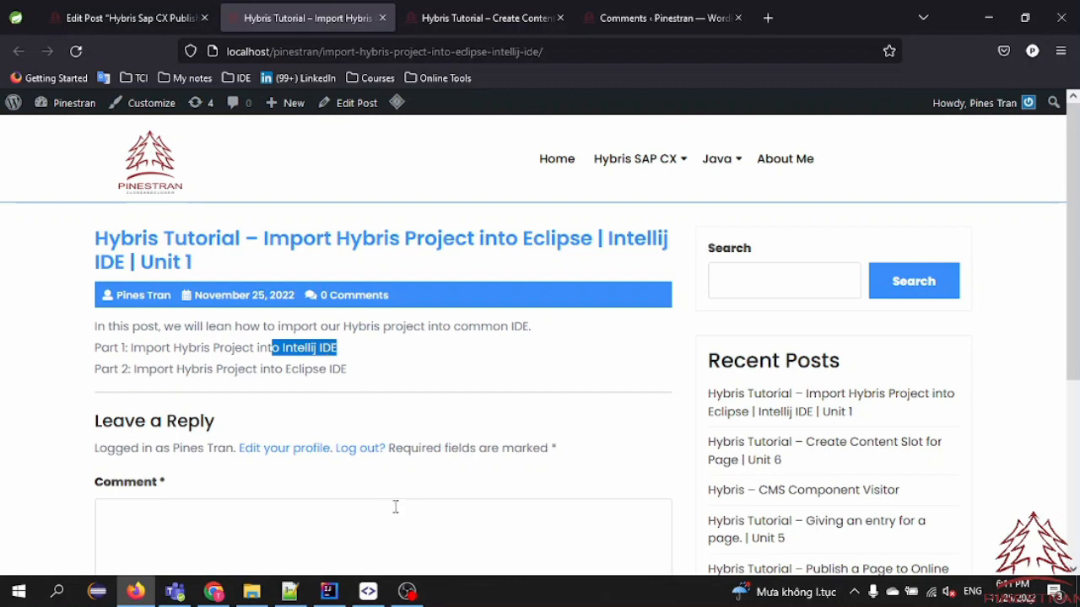
Switch to IntelliJ IDEA and review the installed plugins in the settings, including SAP Commerce Developers Toolset
left_click(328, 592)
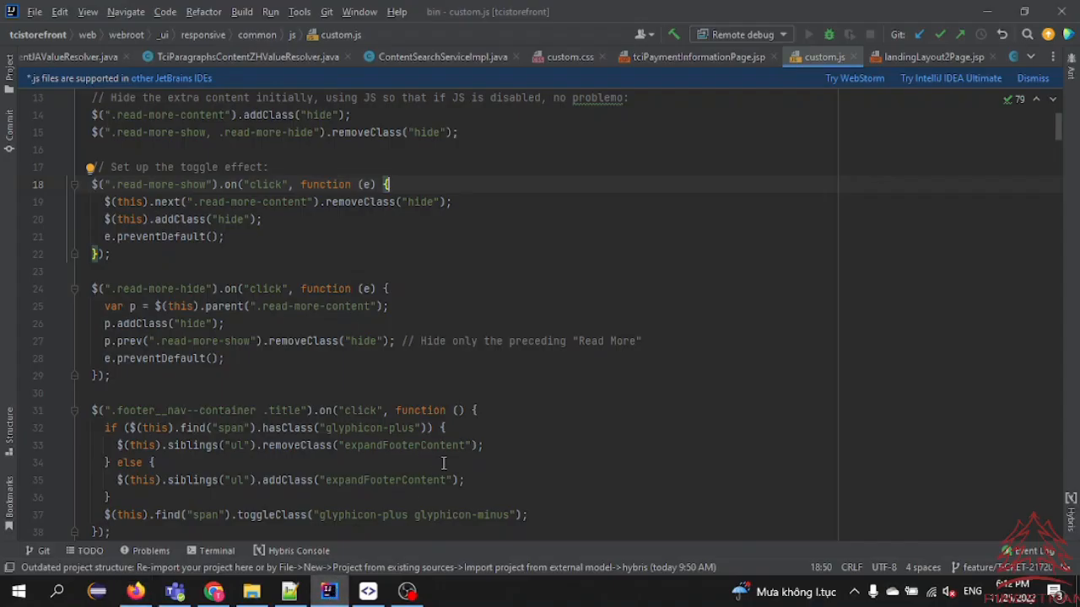
left_click(490, 249)
left_click(35, 12)
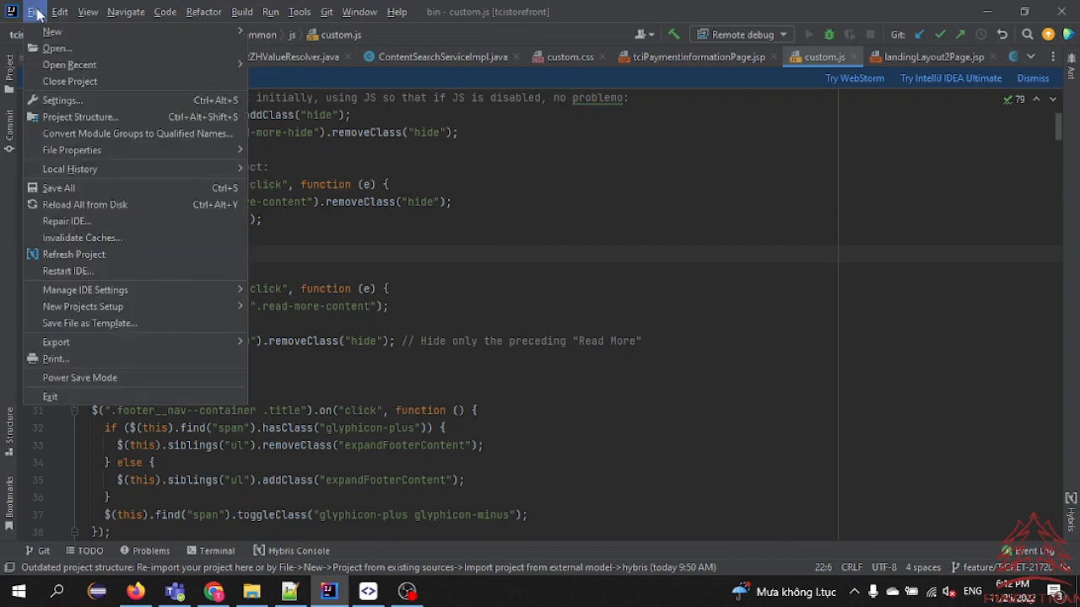
left_click(50, 105)
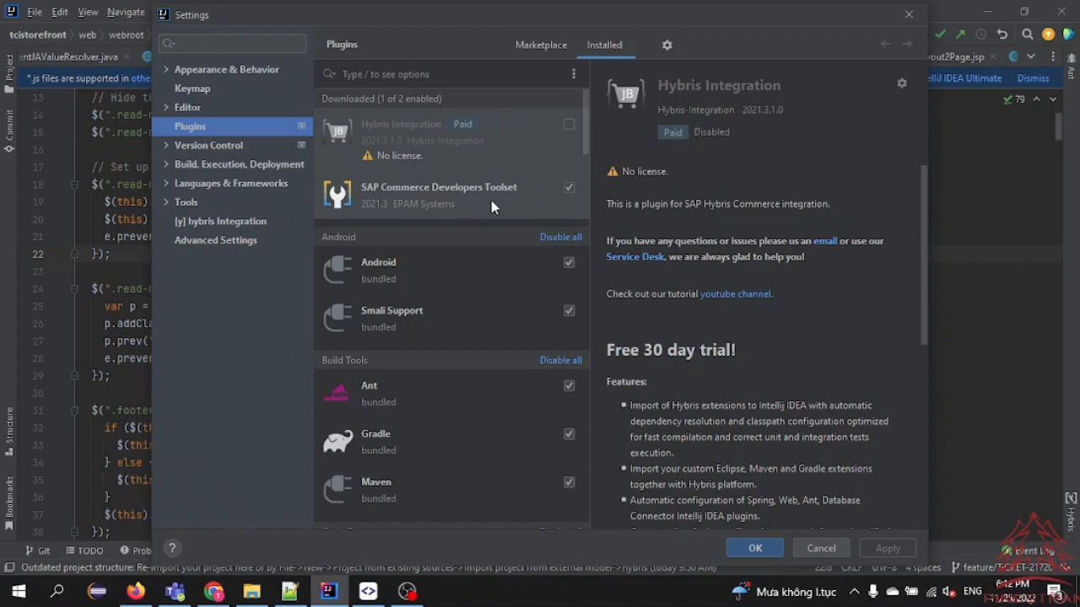
left_click(543, 47)
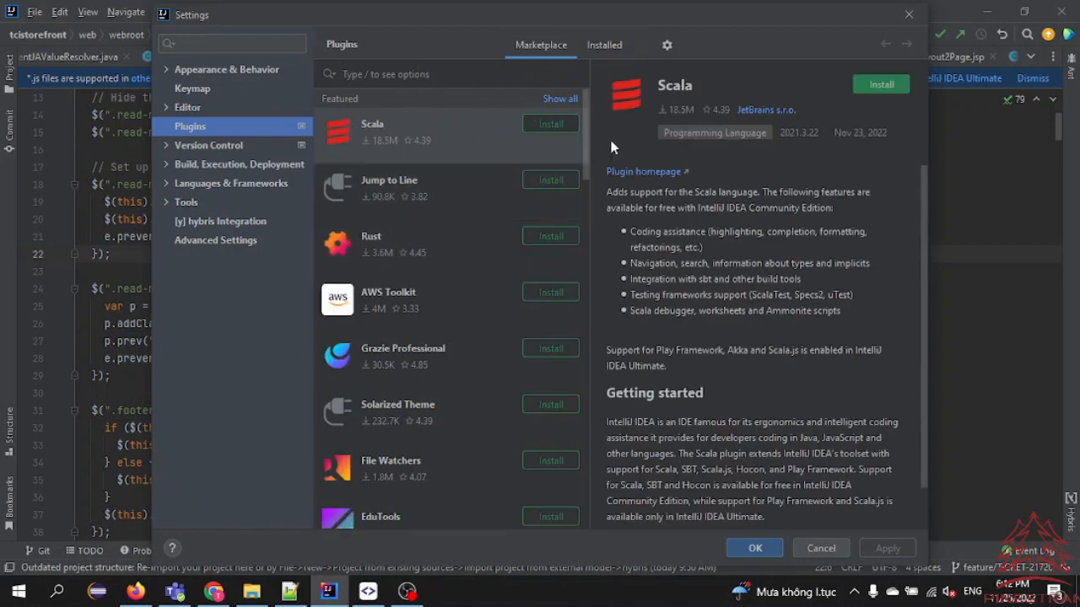
left_click(605, 45)
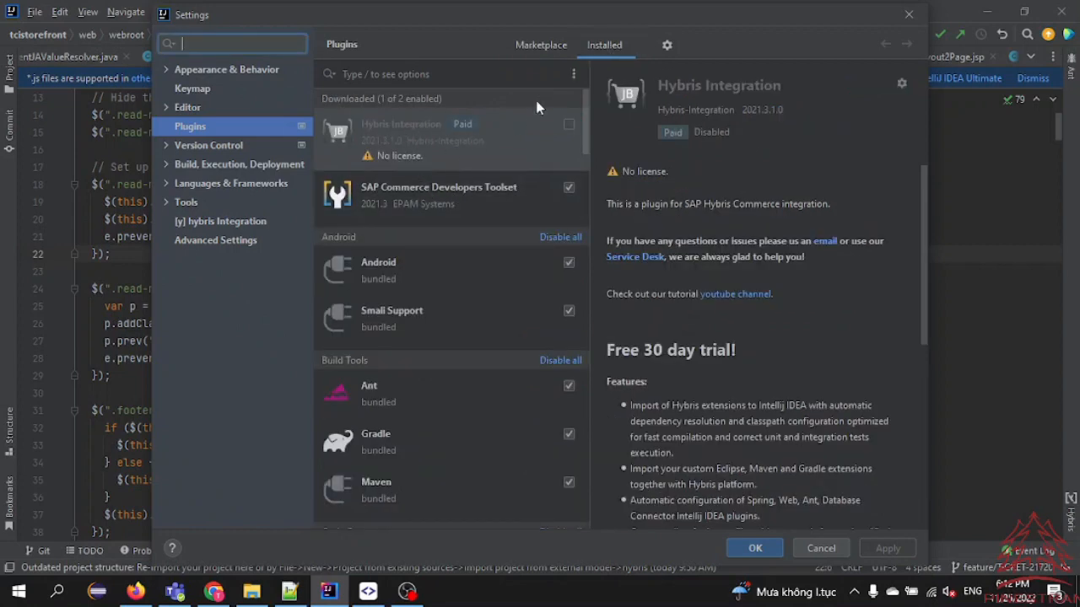
Search the plugin marketplace for "SAP commer"
left_click(544, 46)
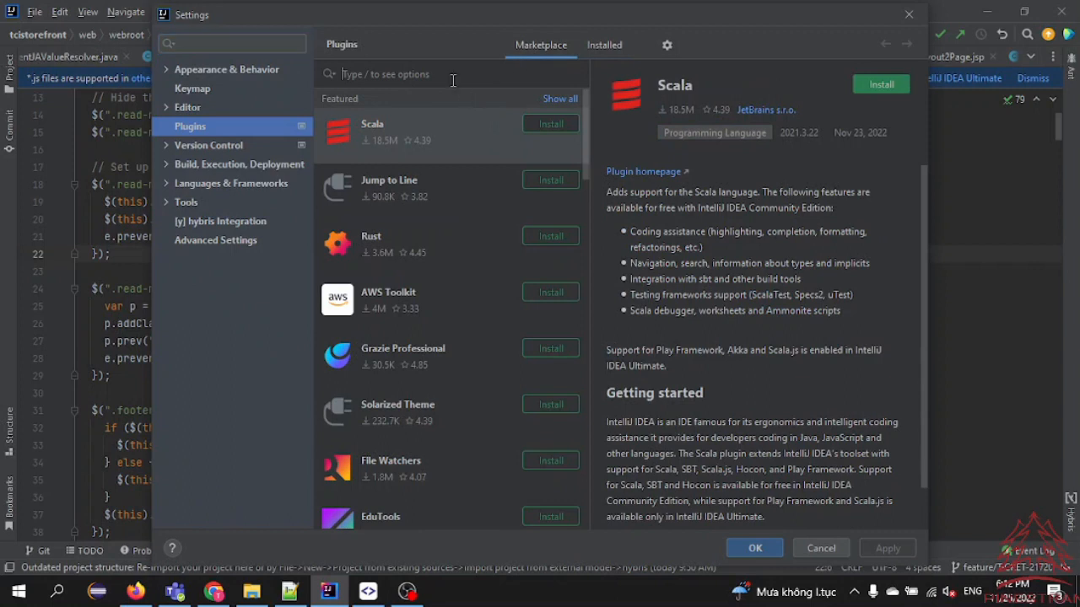
type("SAP commer")
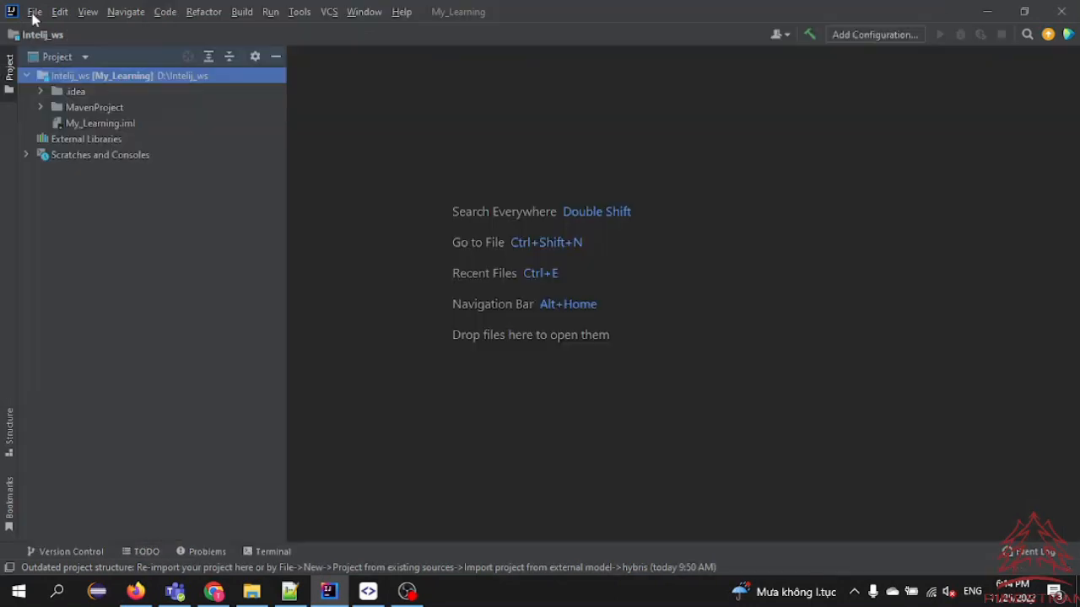
left_click(34, 12)
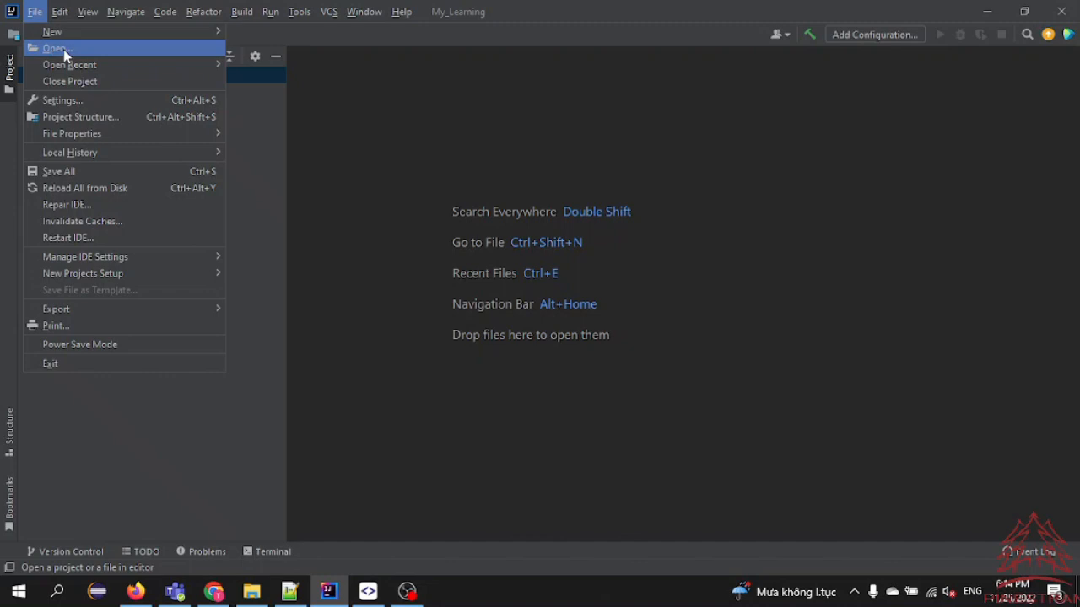
left_click(55, 48)
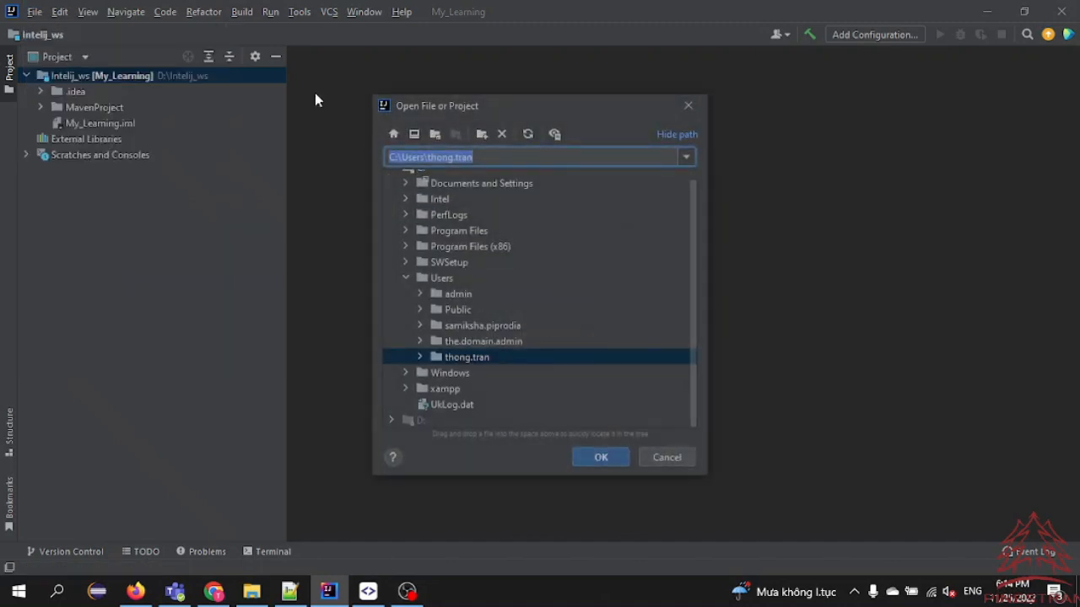
left_click(689, 106)
Start a new project from existing sources and browse the projects folder on drive D in the import chooser
left_click(38, 15)
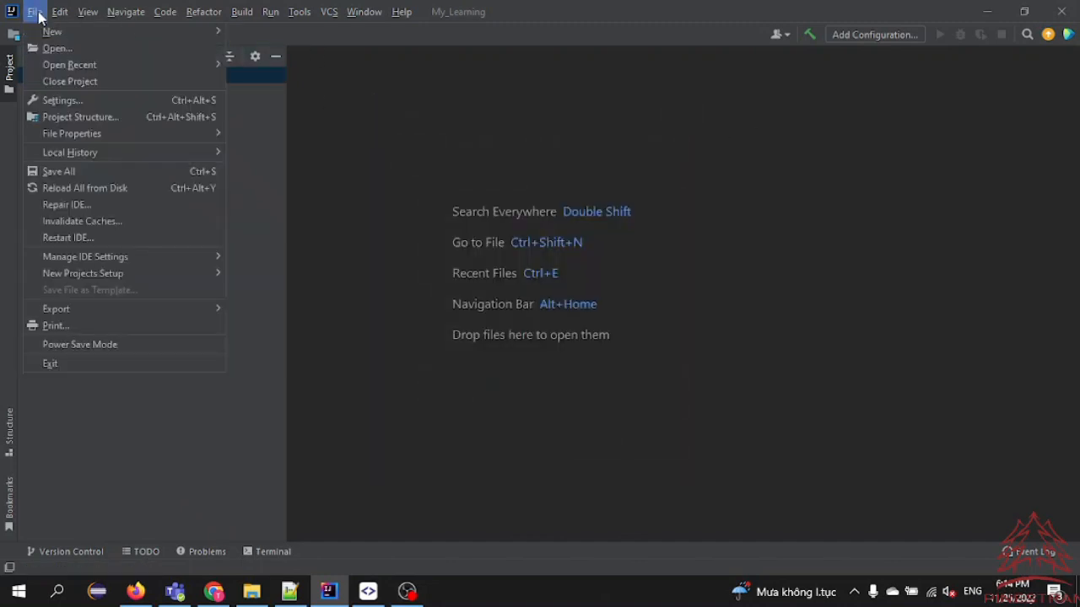
mouse_move(52, 31)
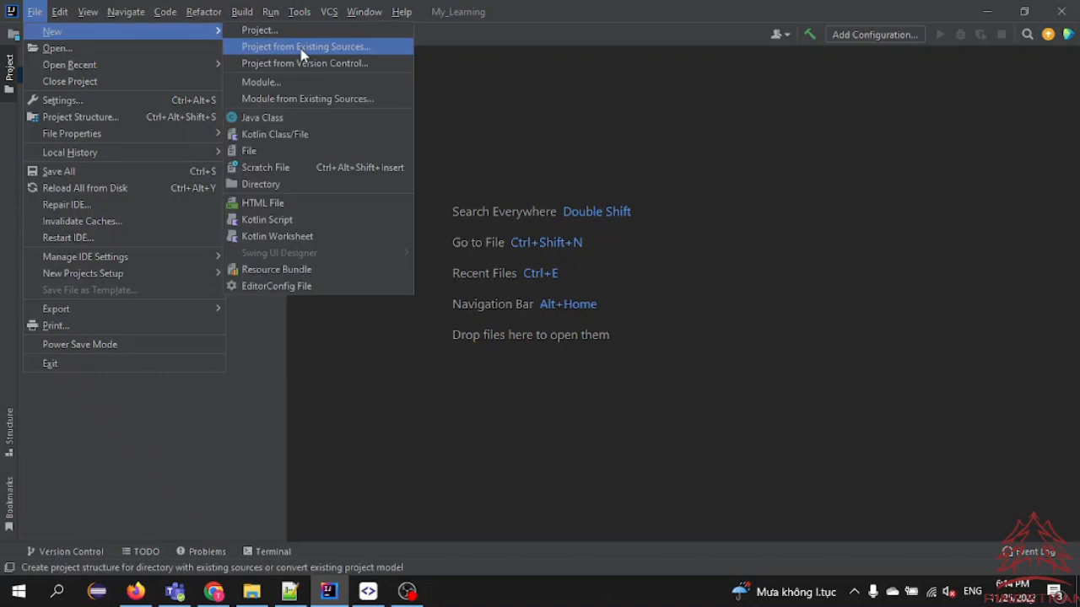
left_click(302, 47)
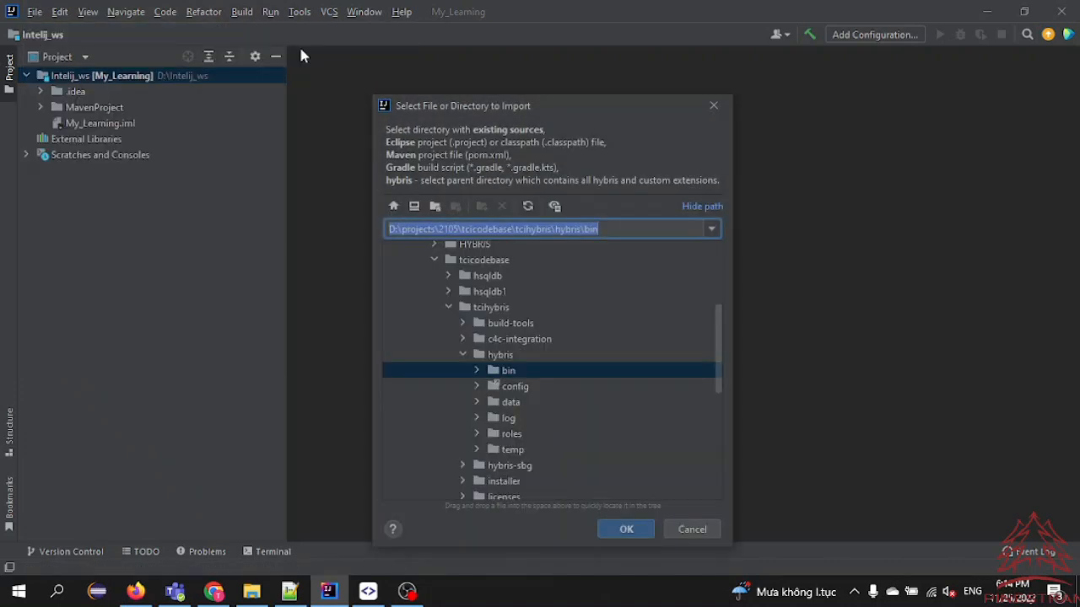
scroll(528, 383, "up", 5)
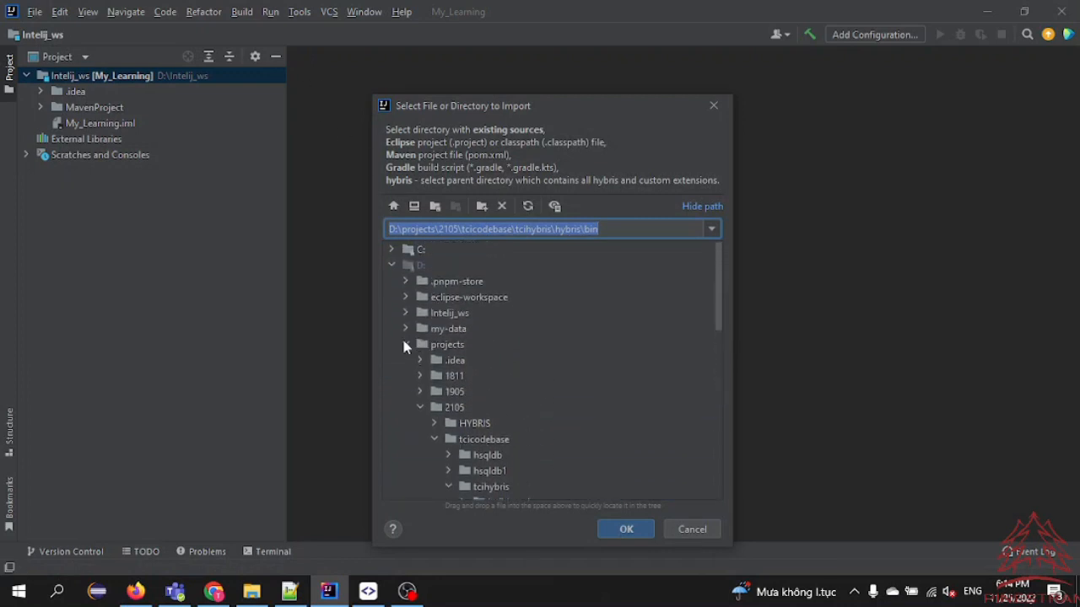
left_click(420, 392)
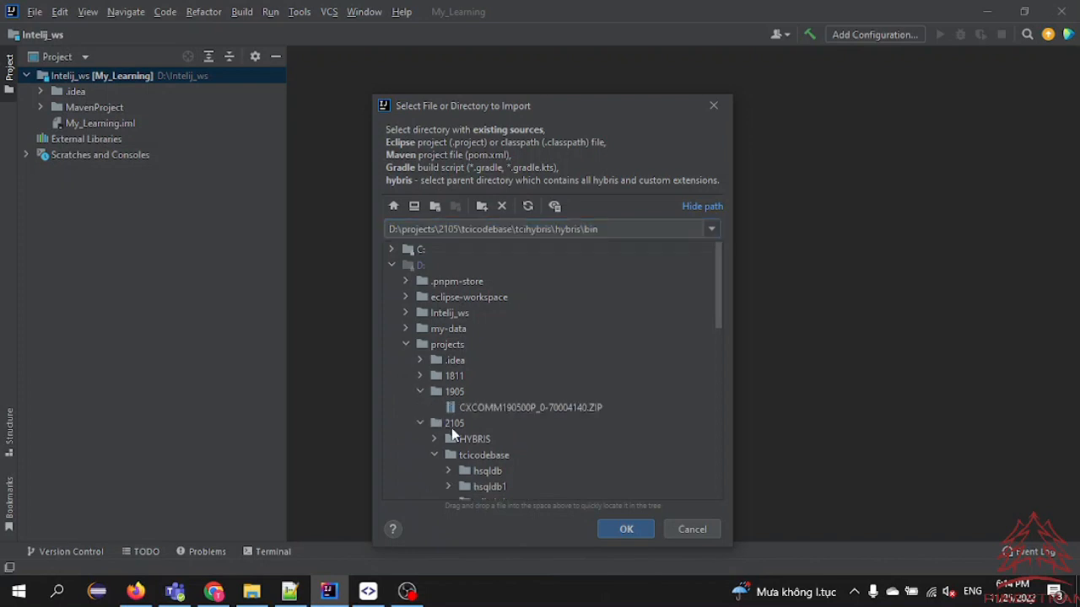
left_click(420, 392)
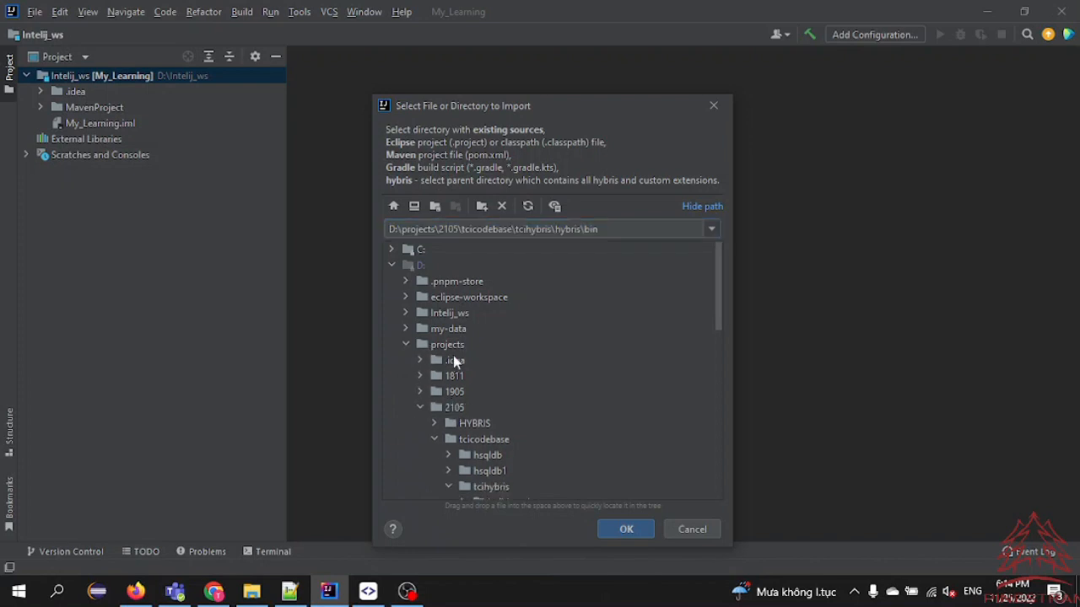
Switch to File Explorer and open the folder D:\training\hybris\LEARN_HYBRIS_B2C_SUITE\hybris\bin
left_click(252, 590)
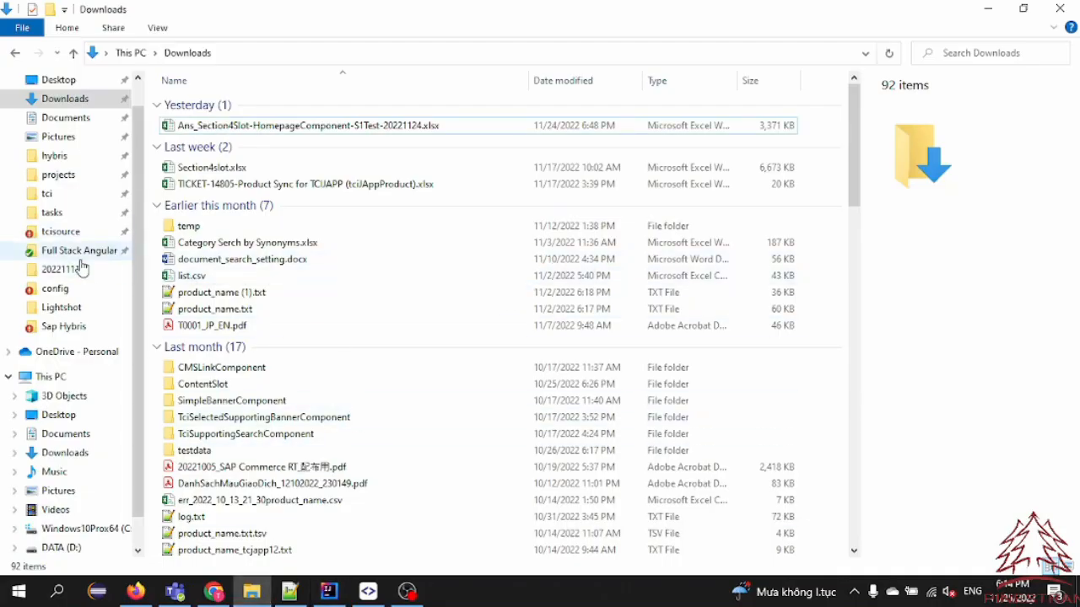
left_click(57, 157)
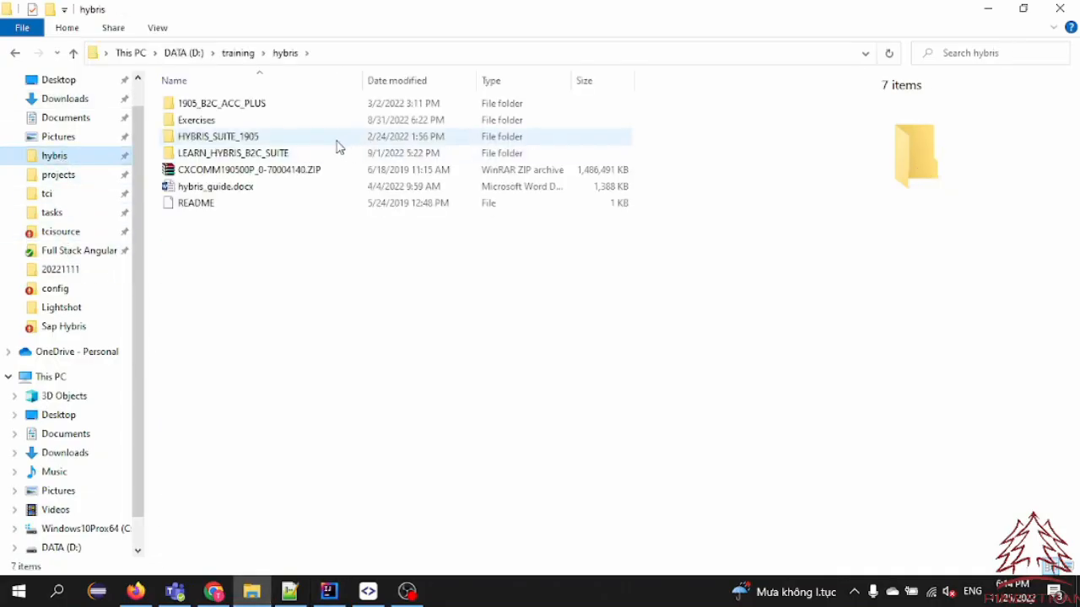
left_click(262, 156)
double_click(261, 156)
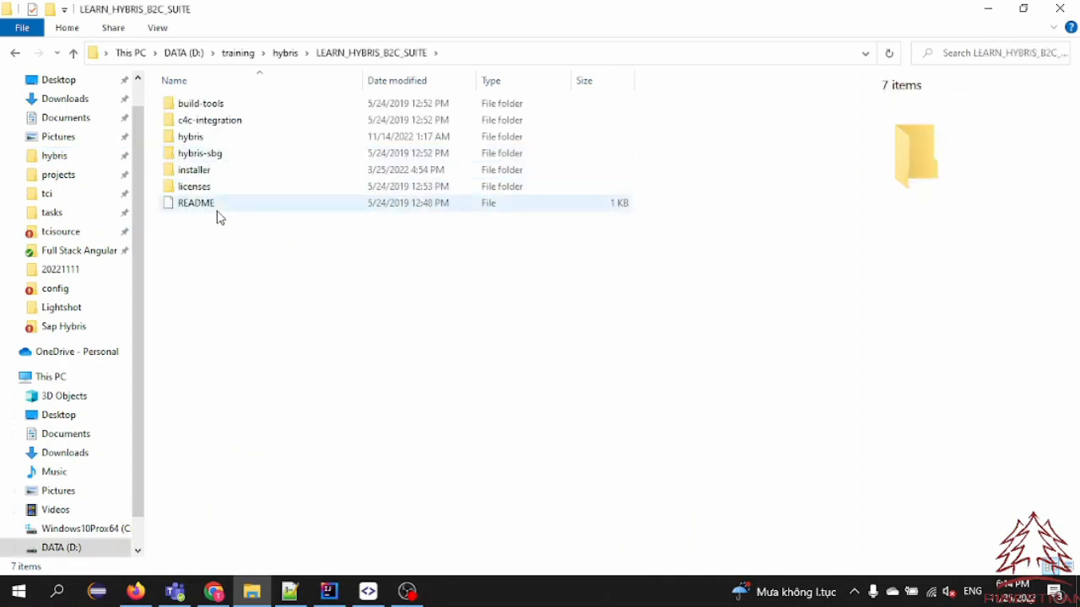
double_click(194, 138)
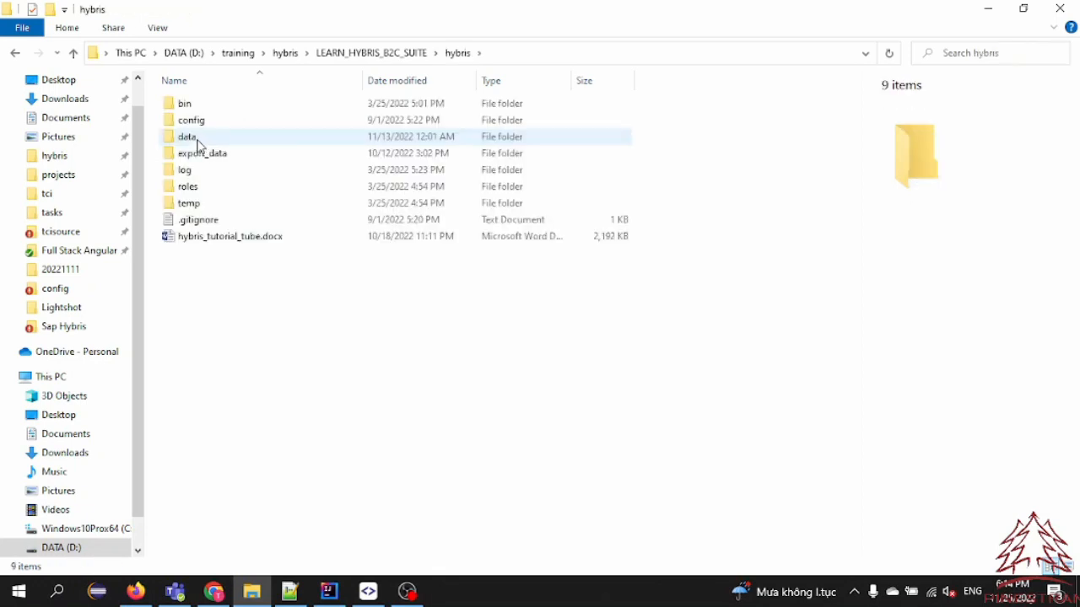
double_click(199, 106)
Copy the full path of the open bin folder
left_click(542, 53)
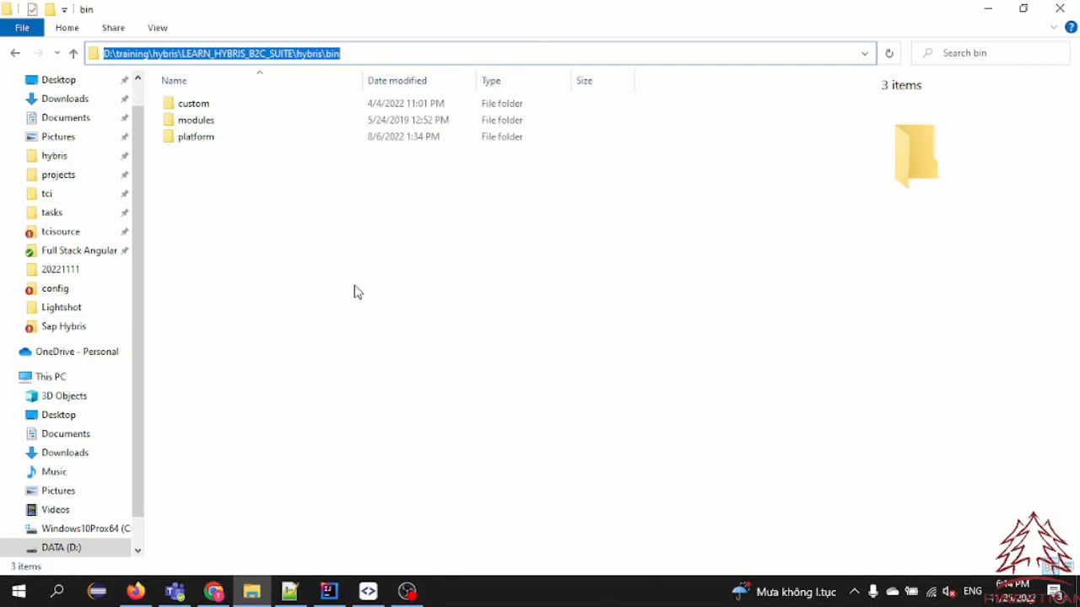
left_click(292, 338)
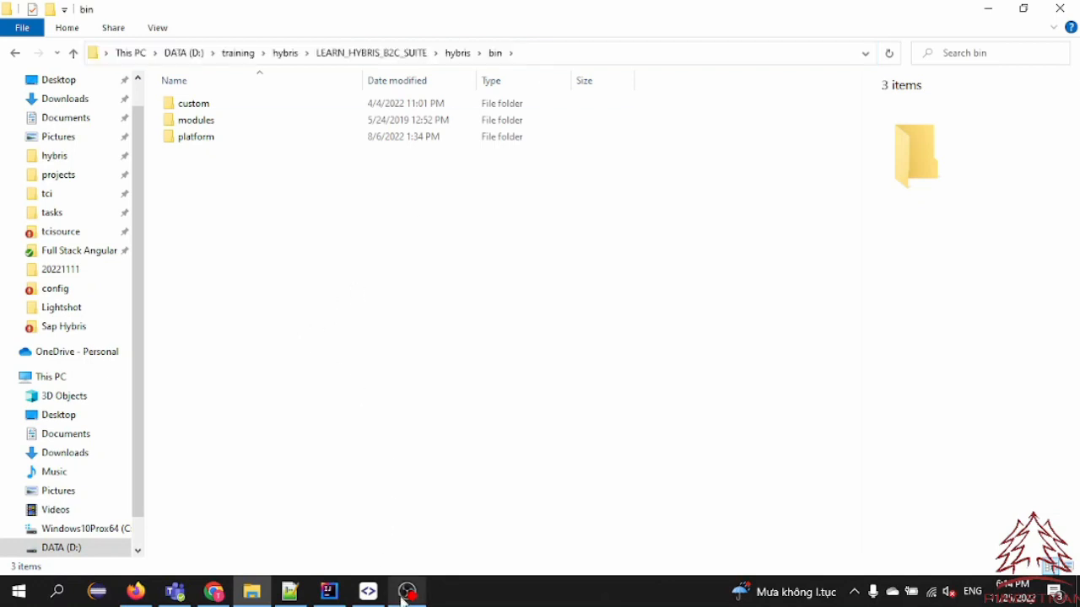
left_click(547, 53)
key("ctrl+c")
left_click(414, 413)
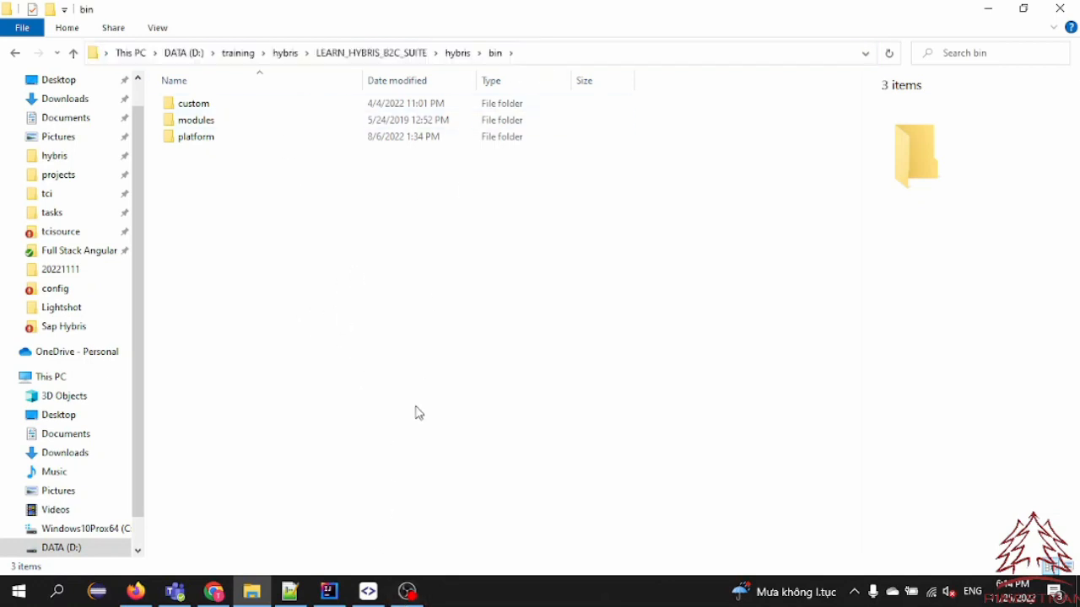
left_click(407, 590)
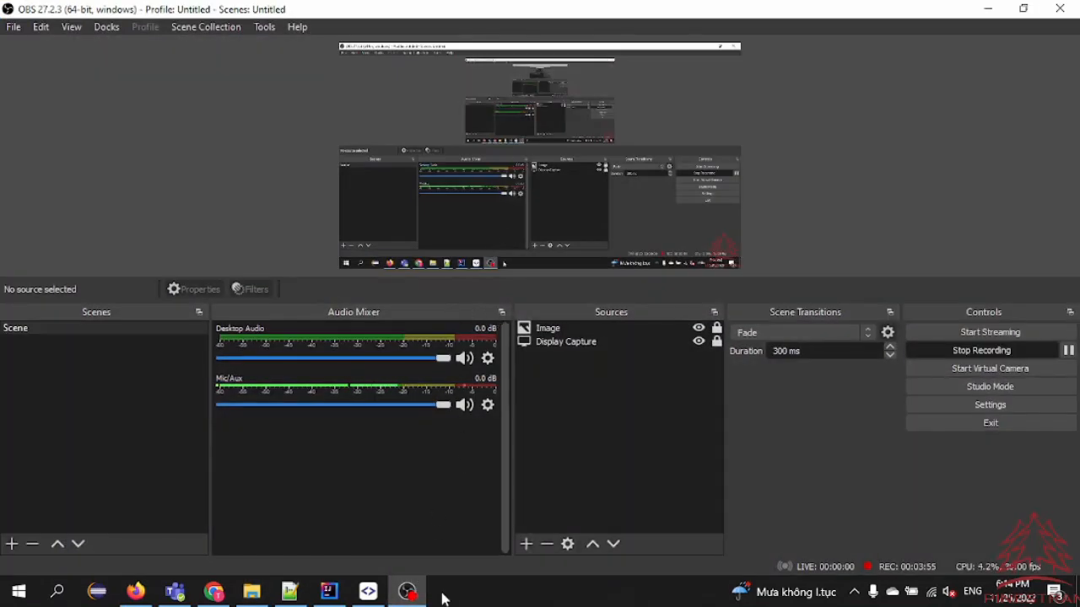
Back in IntelliJ IDEA, choose D:\training\hybris\LEARN_HYBRIS_B2C_SUITE\hybris\bin as the directory to import and confirm it
left_click(328, 591)
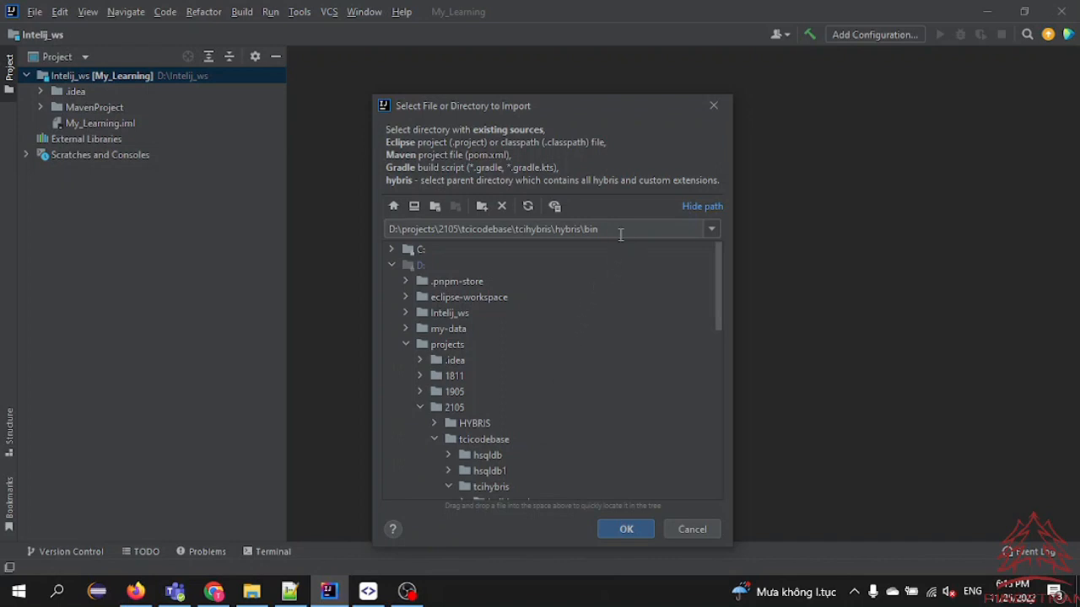
left_click_drag(624, 230, 320, 229)
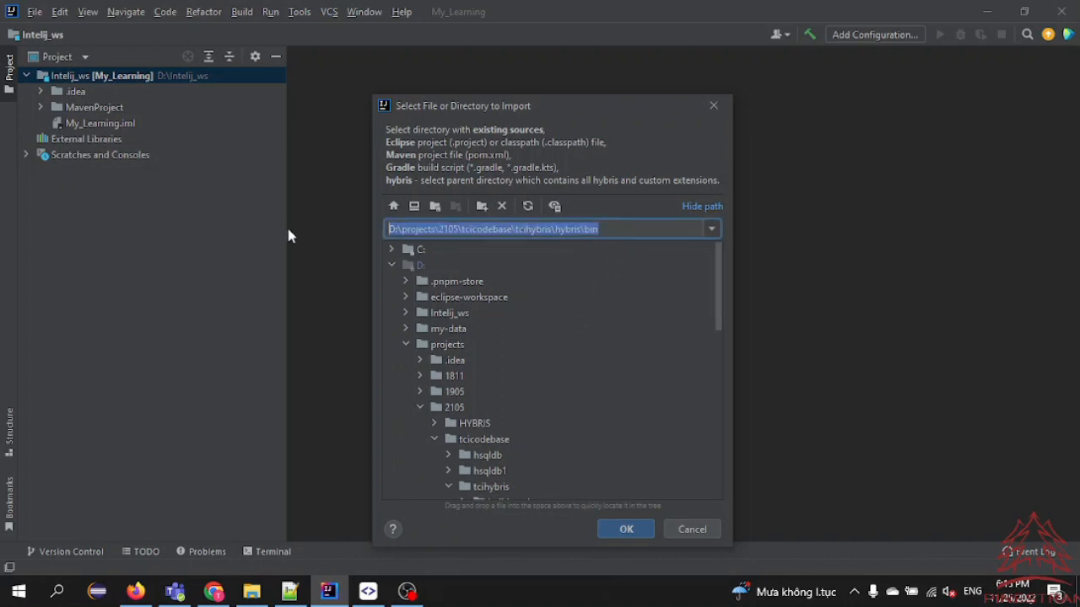
key("ctrl+v")
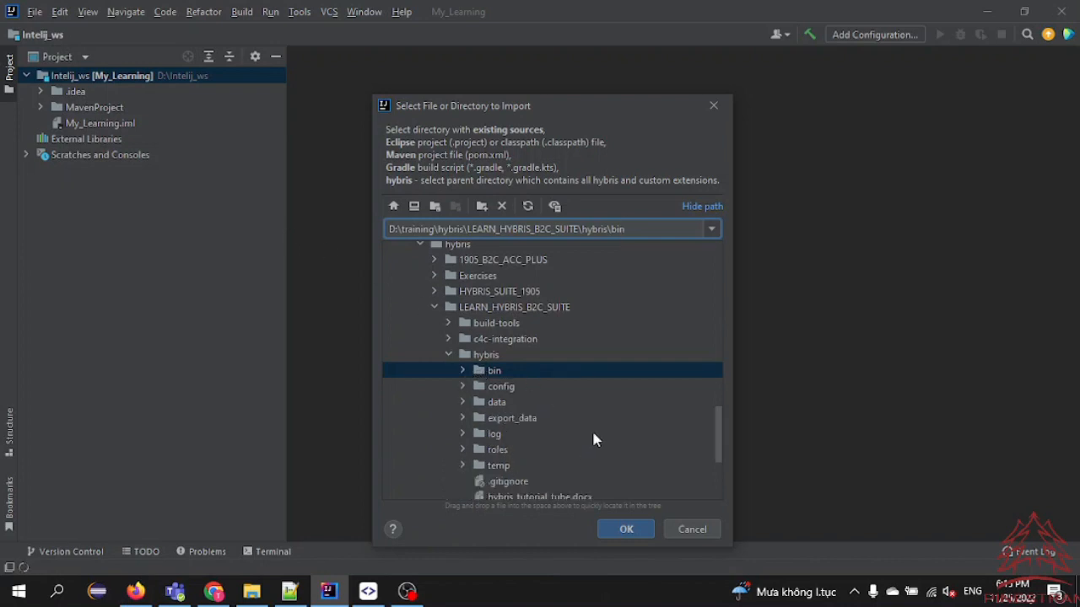
left_click(634, 528)
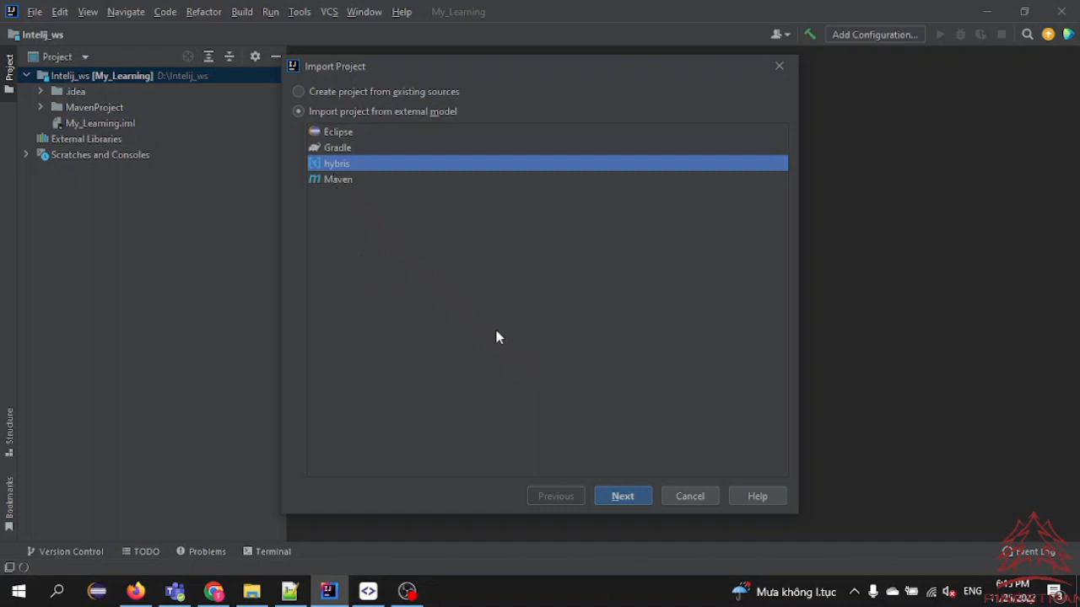
Complete the project import using the hybris external model, the default import options and project SDK 11
left_click(623, 498)
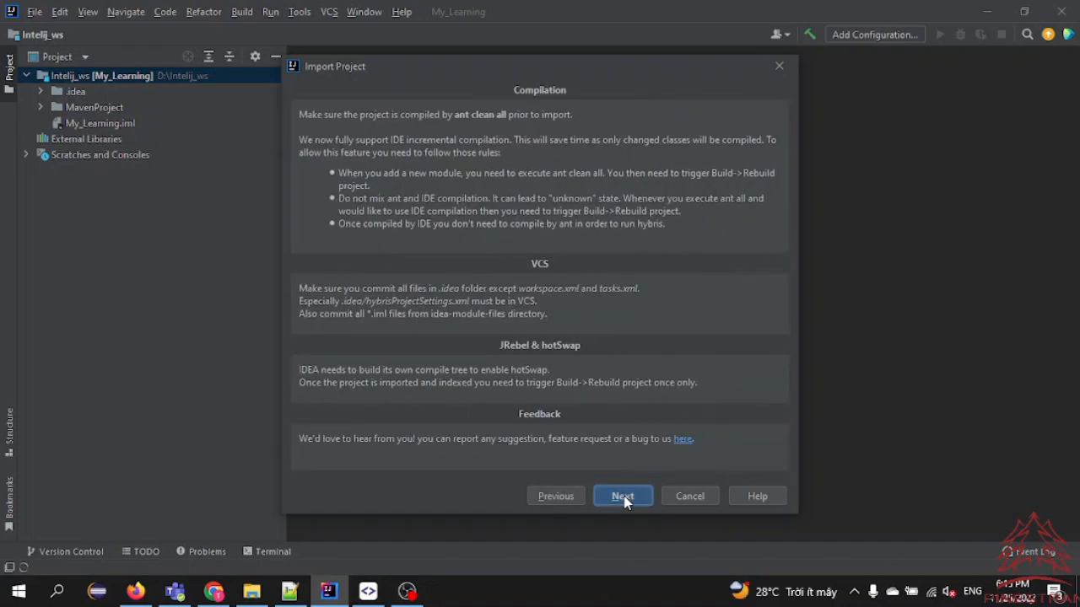
left_click(623, 498)
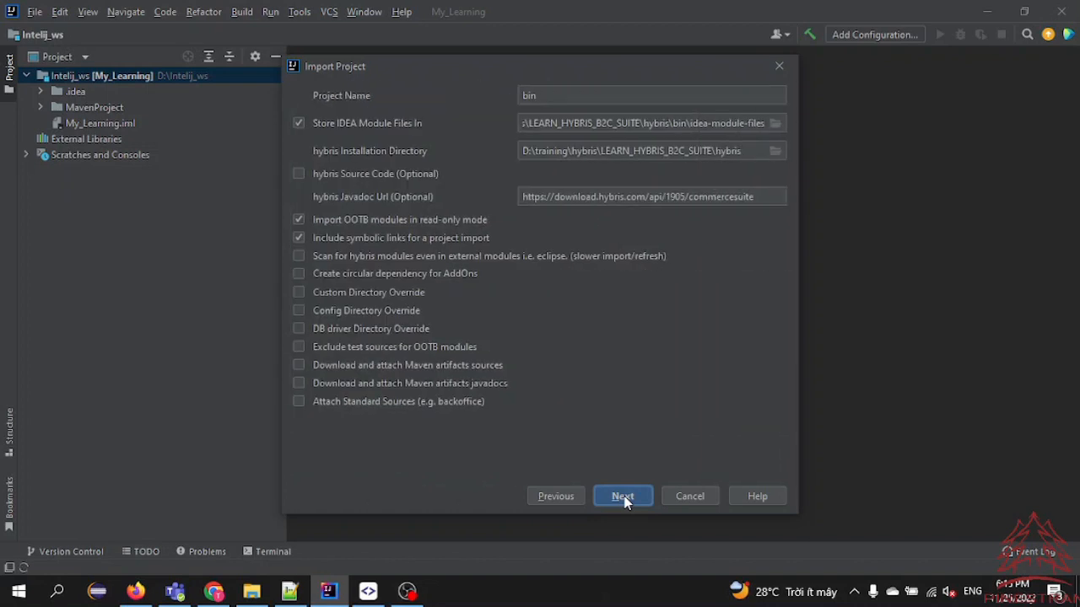
left_click(623, 498)
left_click(622, 498)
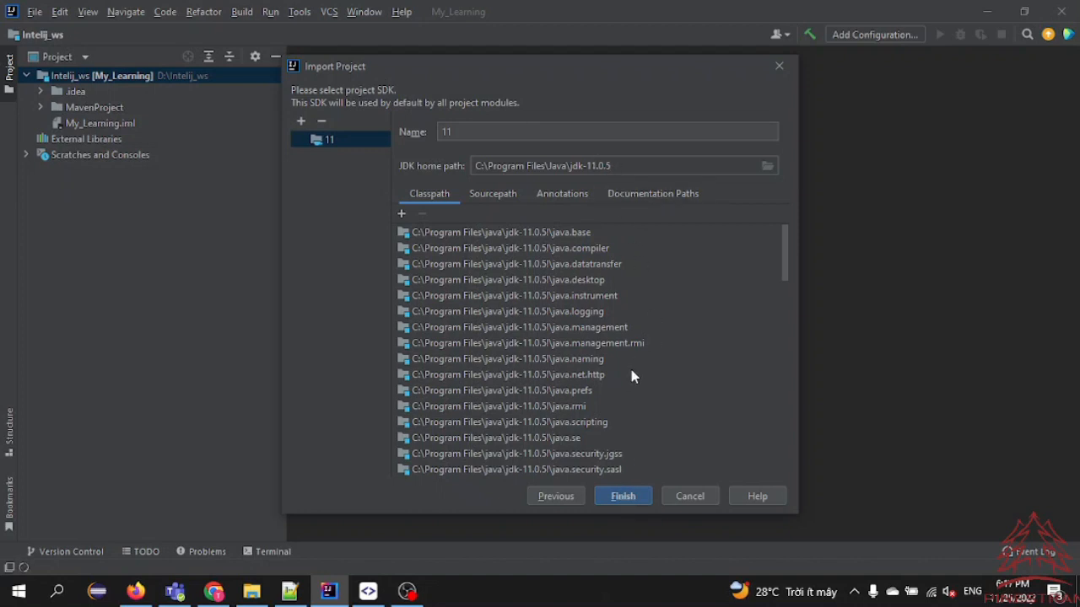
scroll(608, 422, "down", 3)
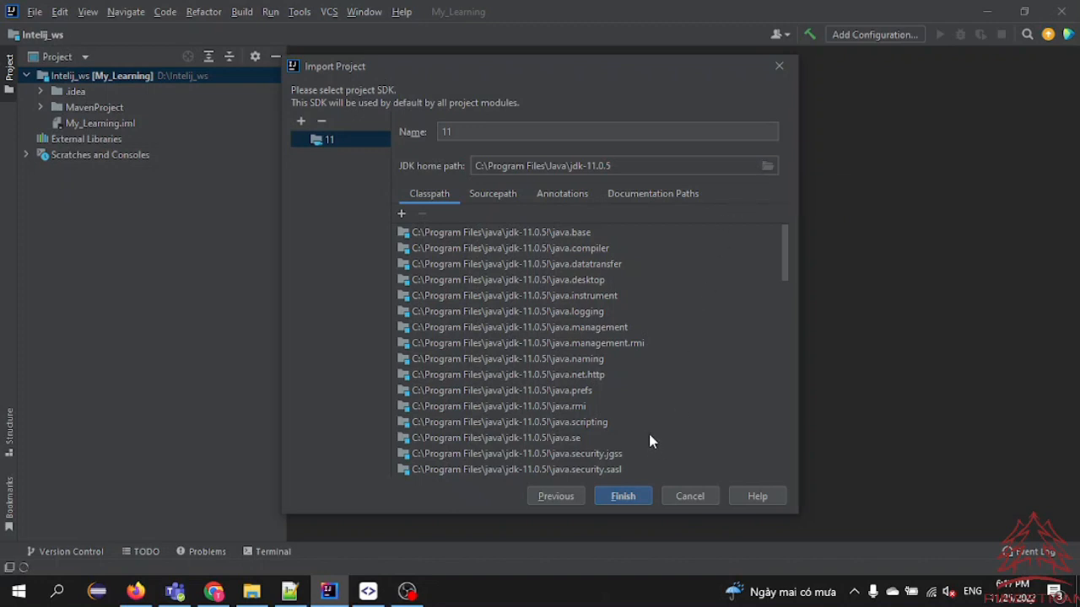
left_click(626, 499)
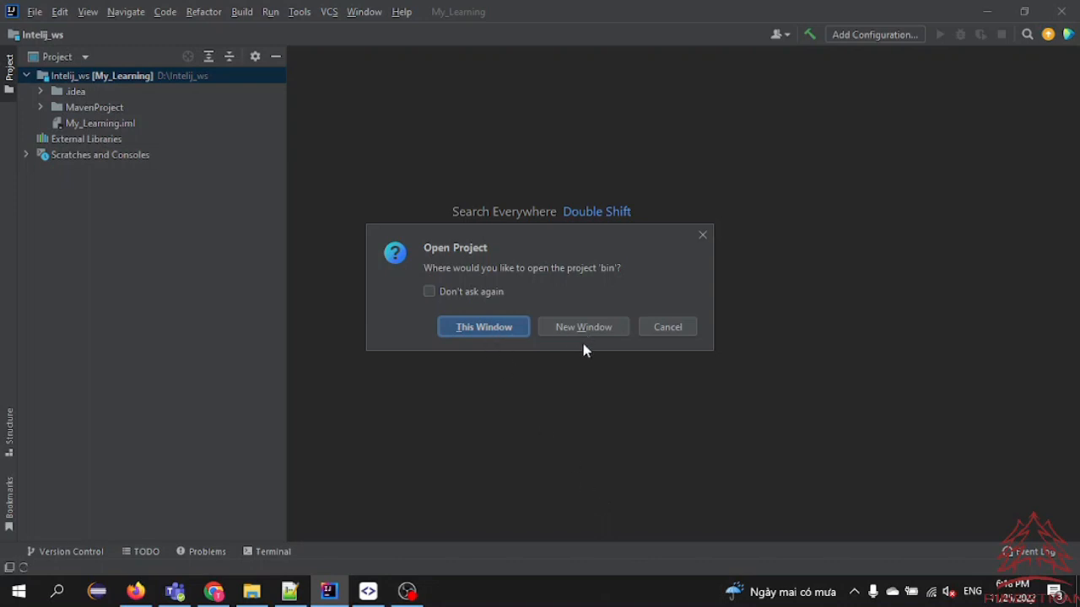
Open the imported bin project in the current window, then check the bin folder's contents in File Explorer and return to IntelliJ IDEA
left_click(491, 334)
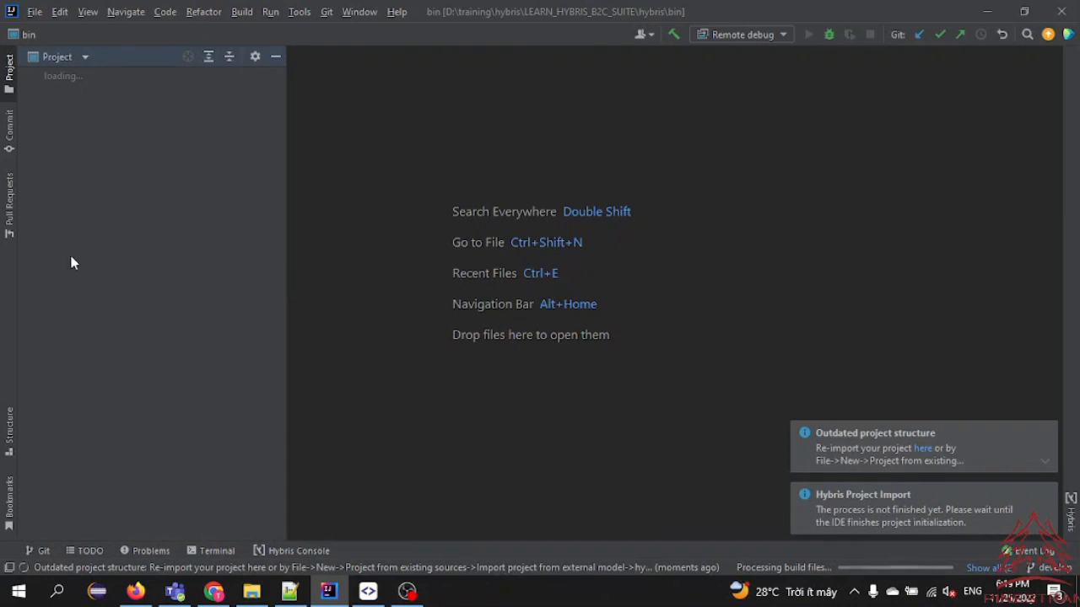
left_click(253, 593)
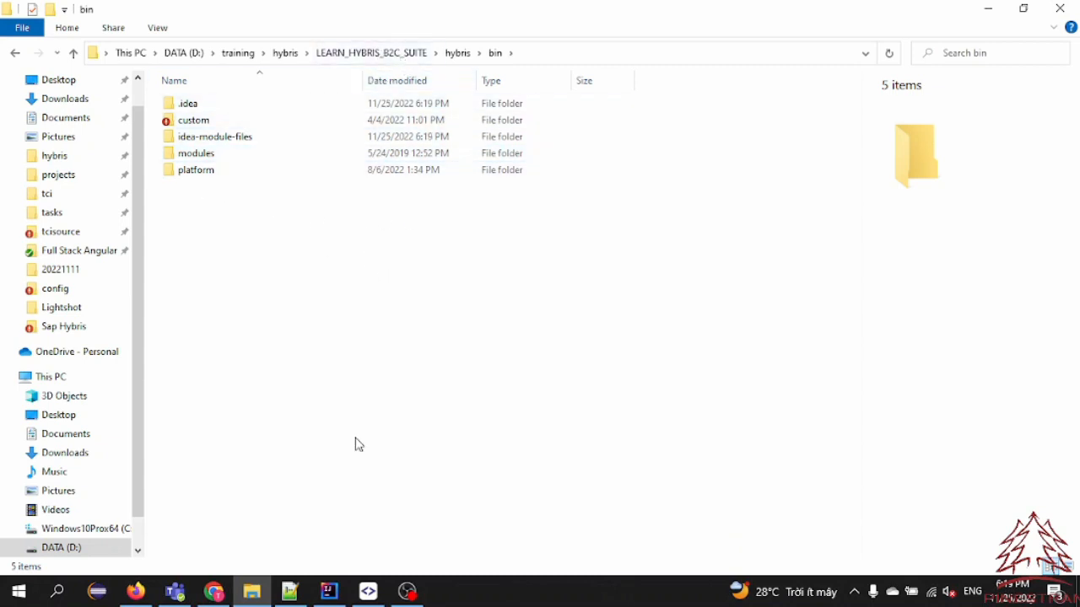
left_click(328, 592)
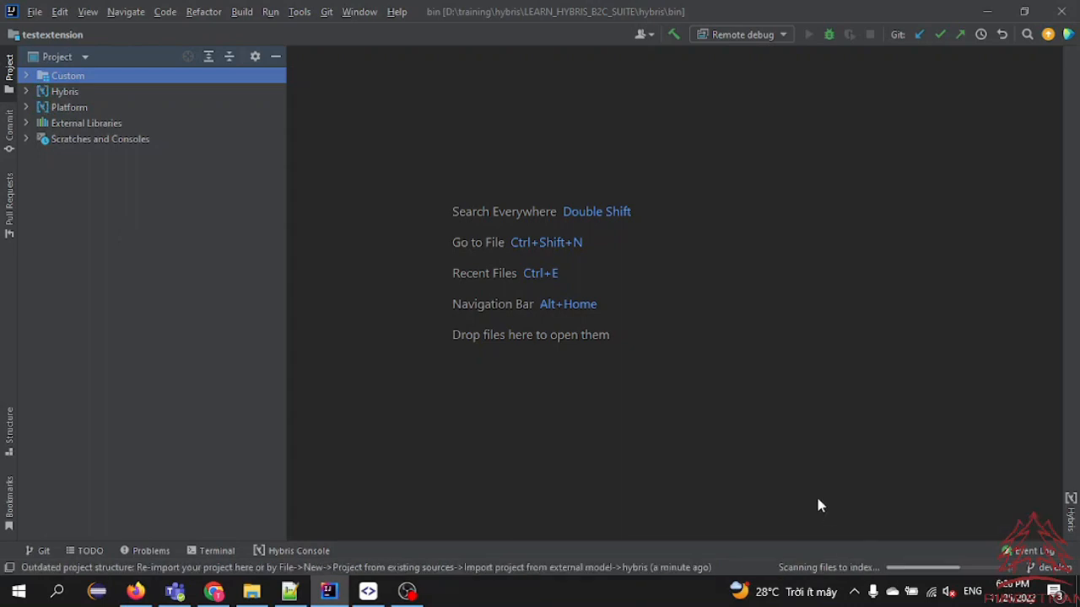
Expand the Custom module group in IntelliJ IDEA and compare its modules with the bin\custom folder in File Explorer
left_click(26, 75)
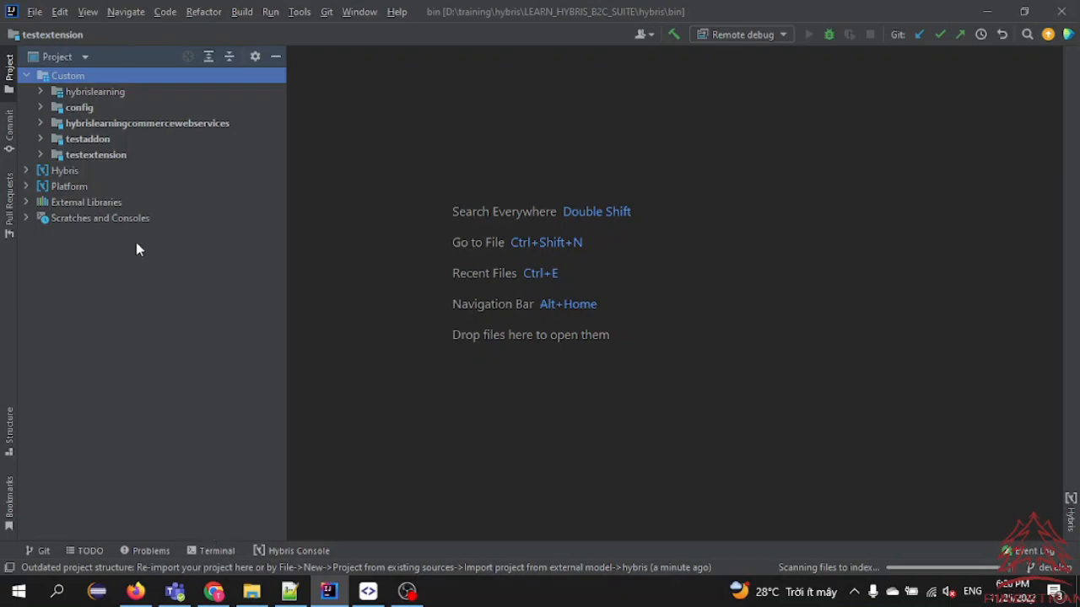
left_click(251, 591)
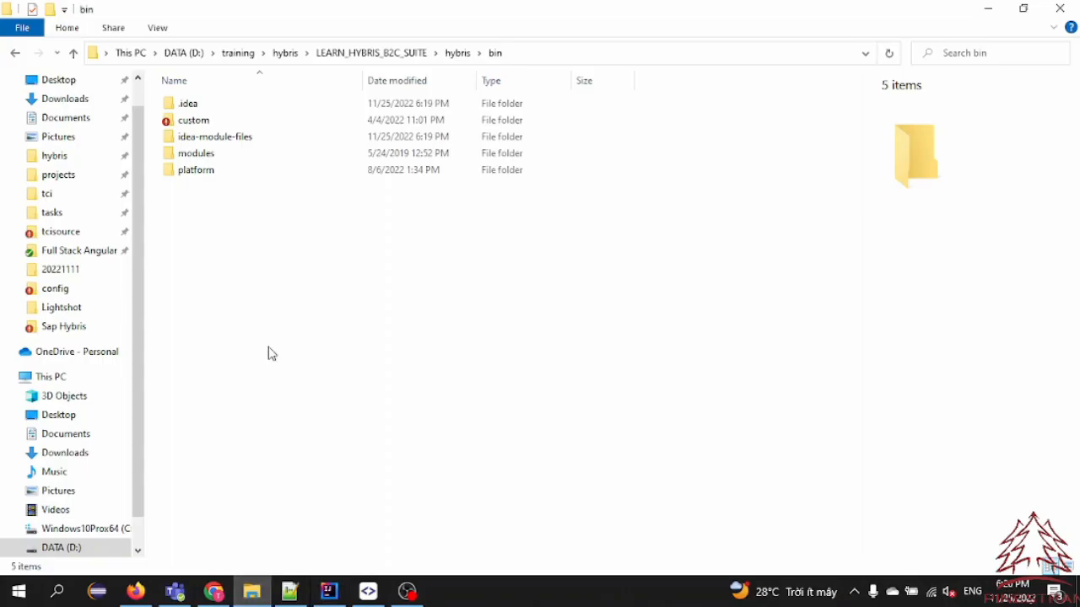
double_click(195, 123)
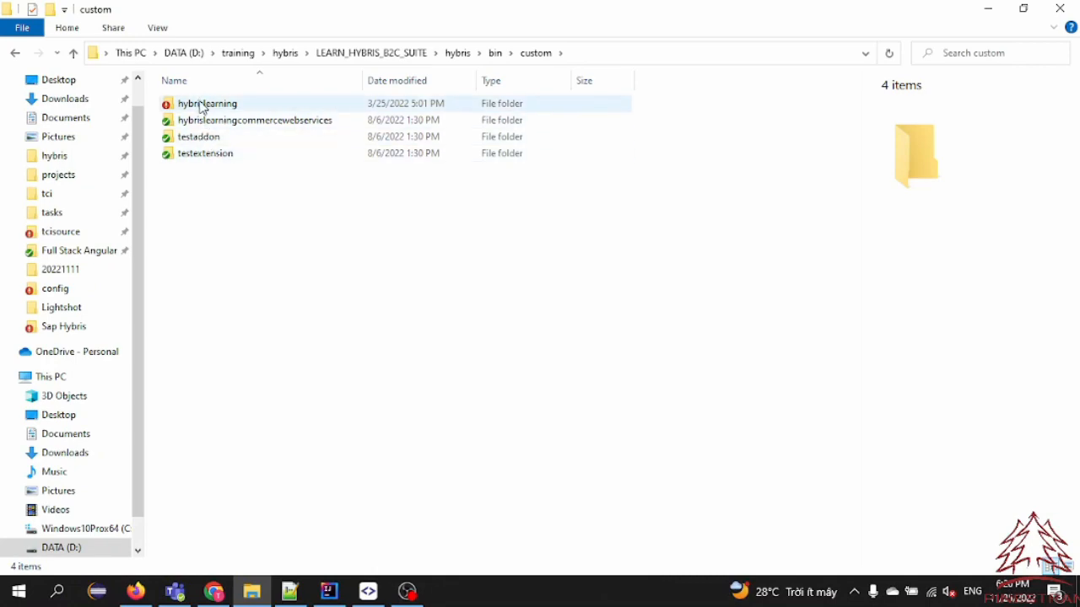
left_click(329, 592)
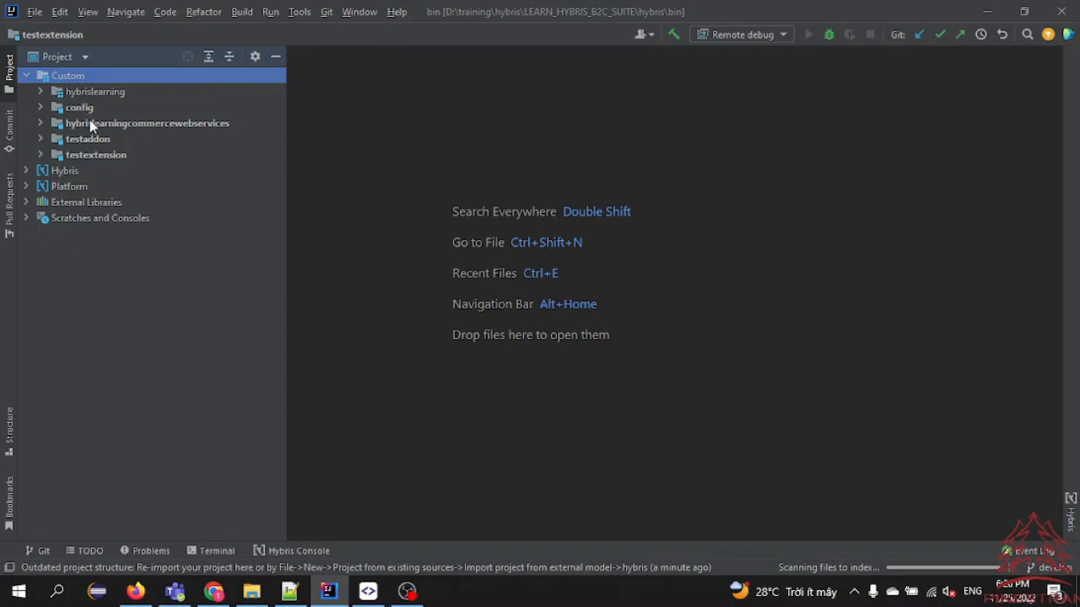
left_click(249, 594)
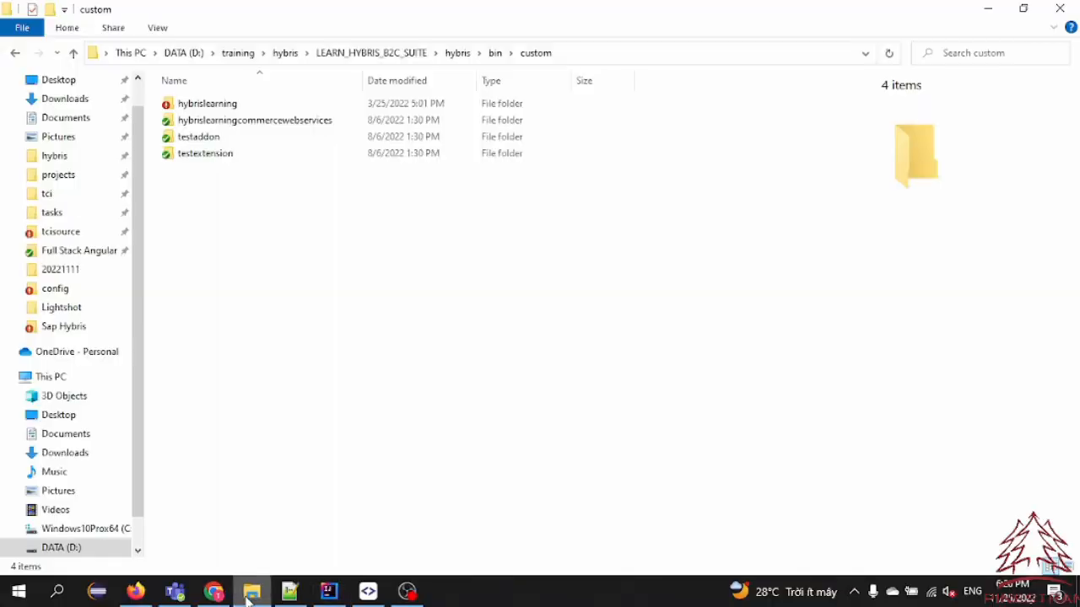
left_click(250, 594)
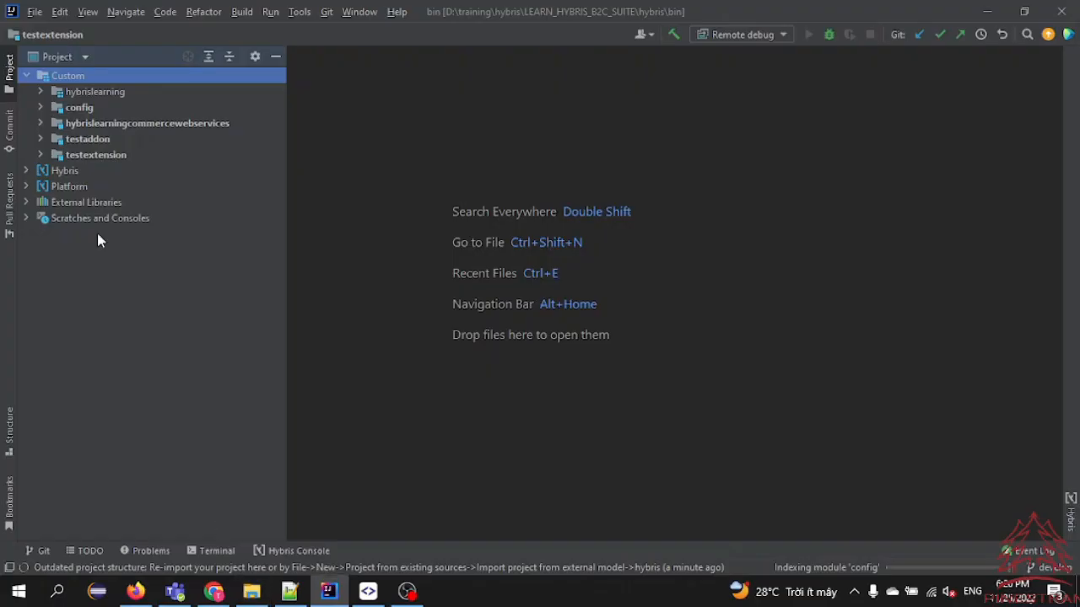
Look through the custom modules by expanding hybrislearning and its hybrislearningcore extension in the project tree
left_click(148, 123)
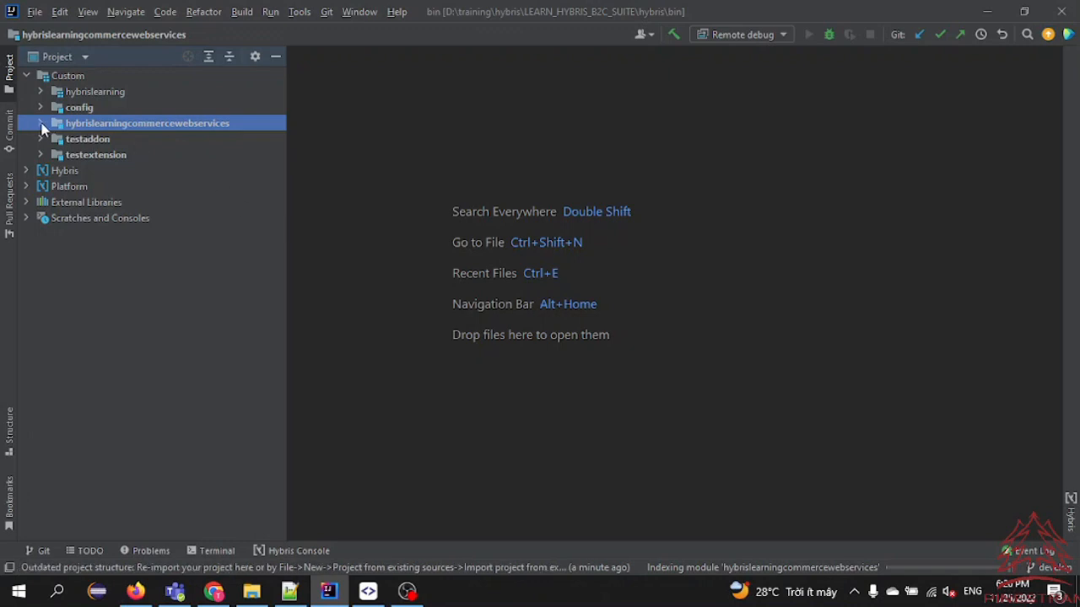
left_click(40, 92)
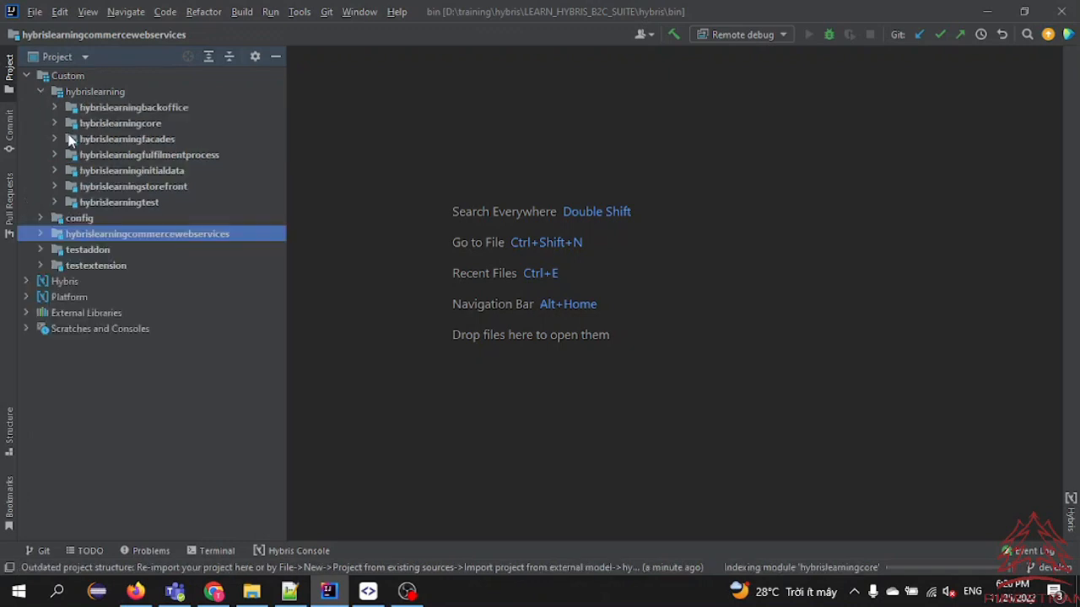
left_click(139, 202)
left_click(127, 184)
left_click(125, 139)
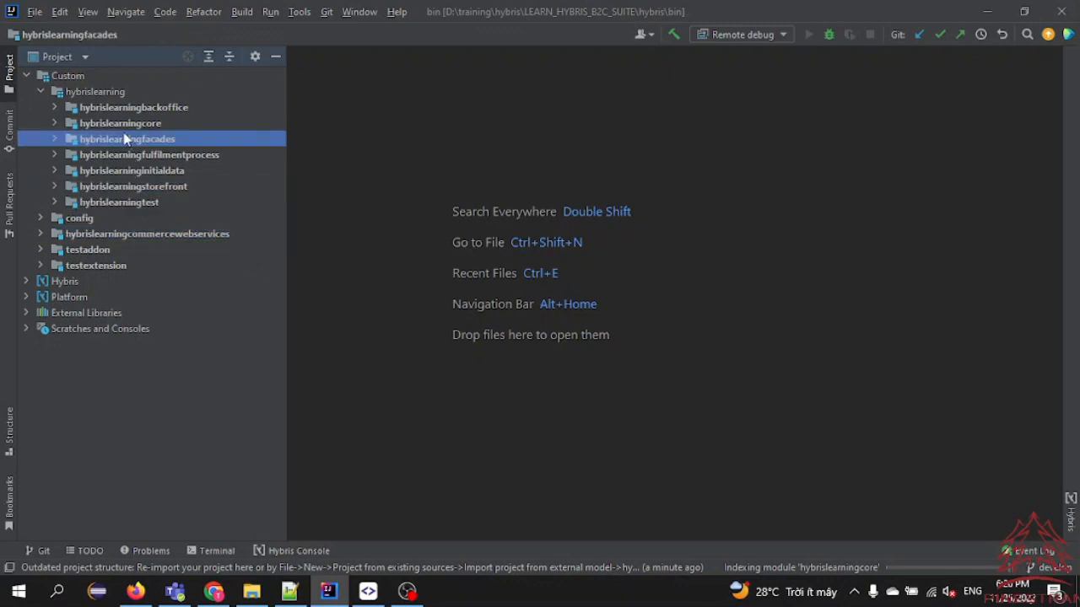
left_click(94, 108)
left_click(54, 123)
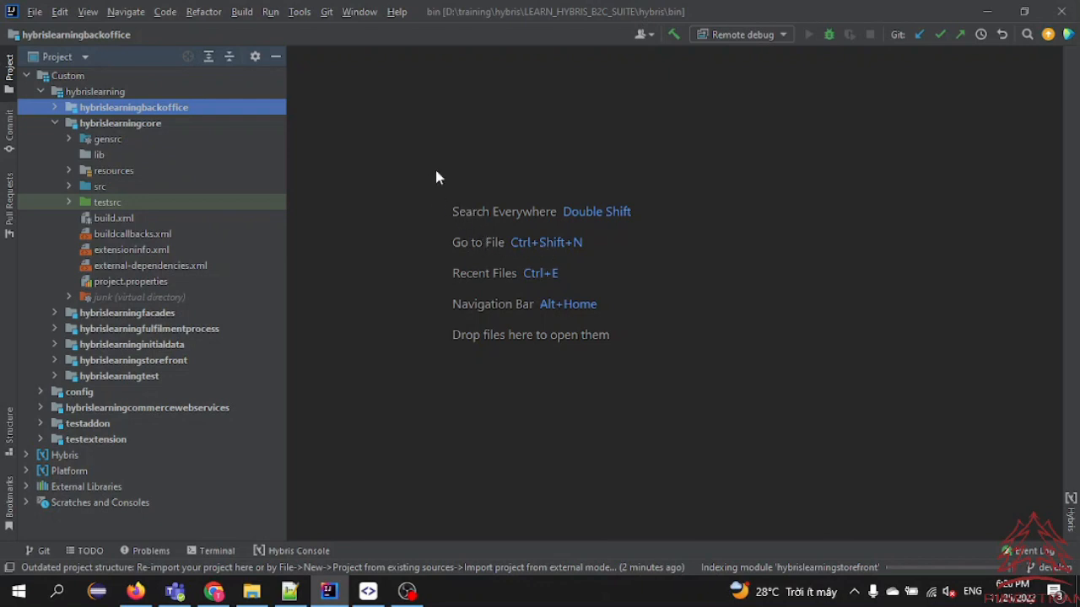
Find the file matching "*ningcore-items.xml", open hybrislearningcore-items.xml from the hybrislearningcore resources and review its item type definitions
key("ctrl+shift+n")
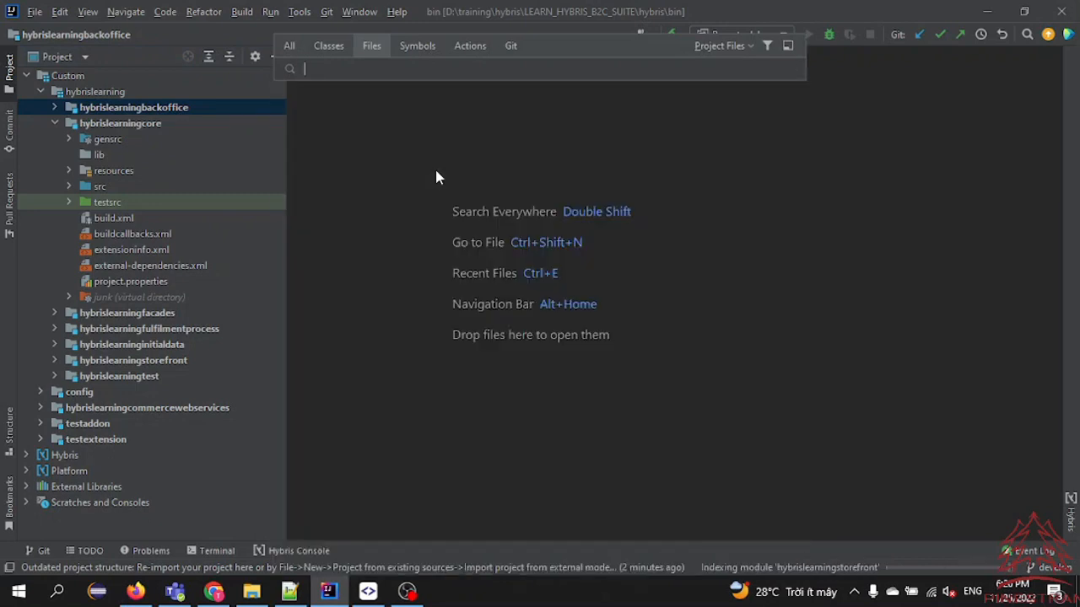
type("*")
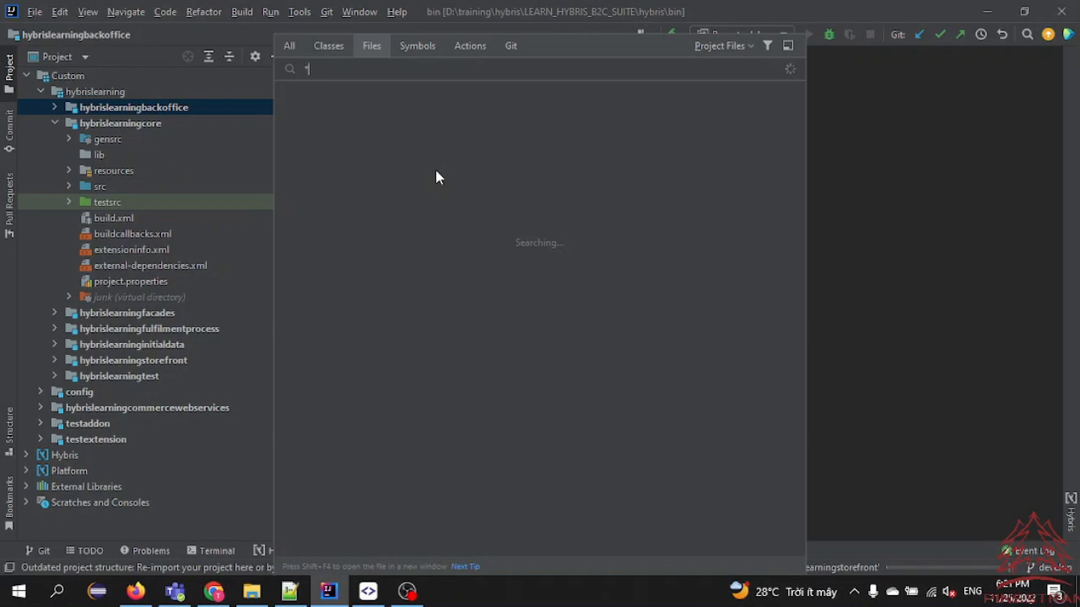
type("ning")
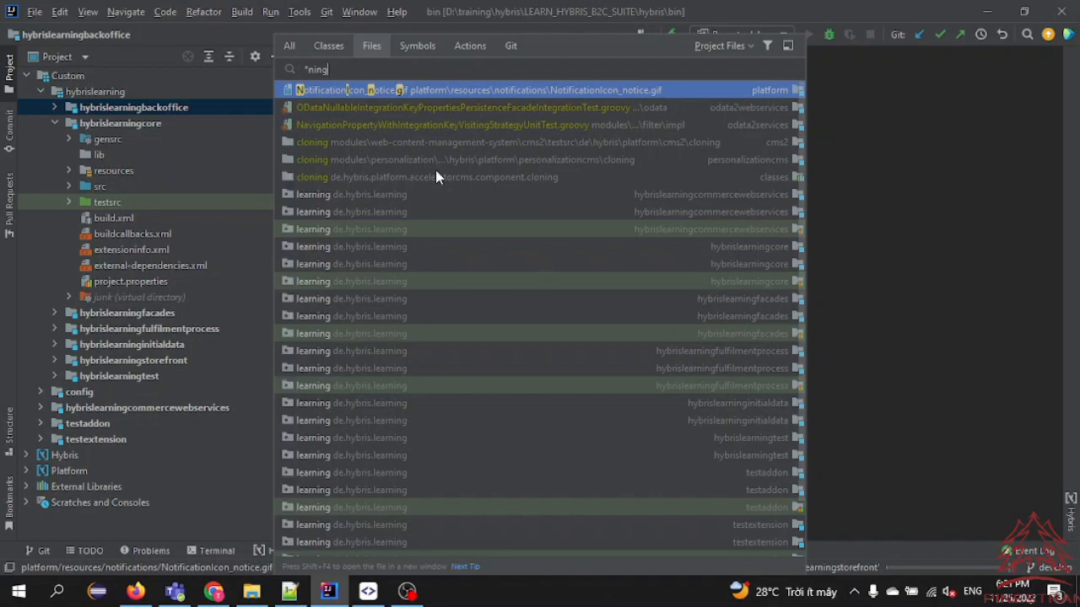
type("core")
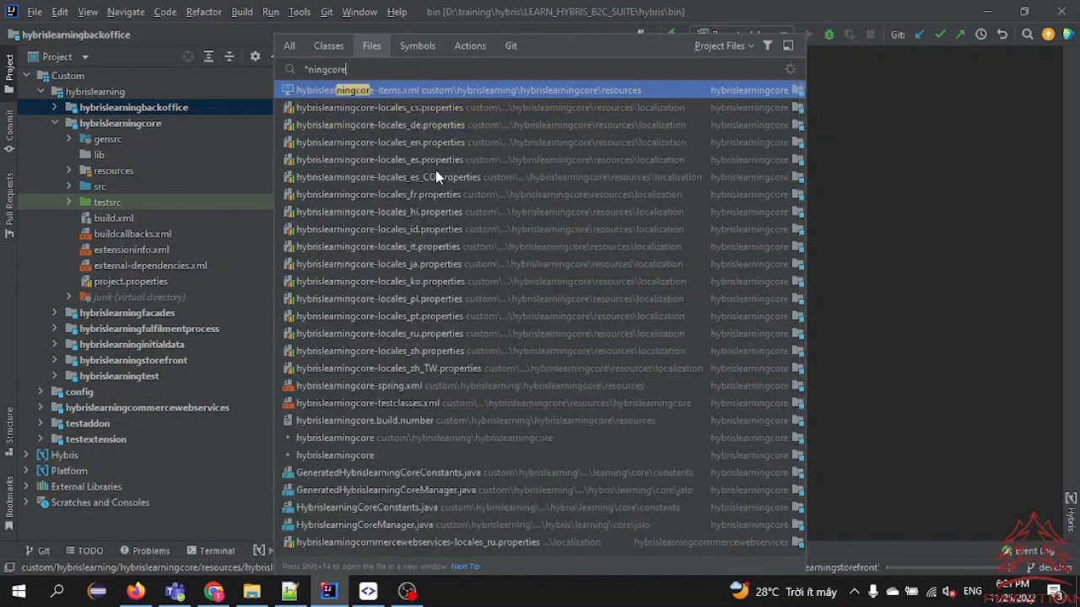
type("-t")
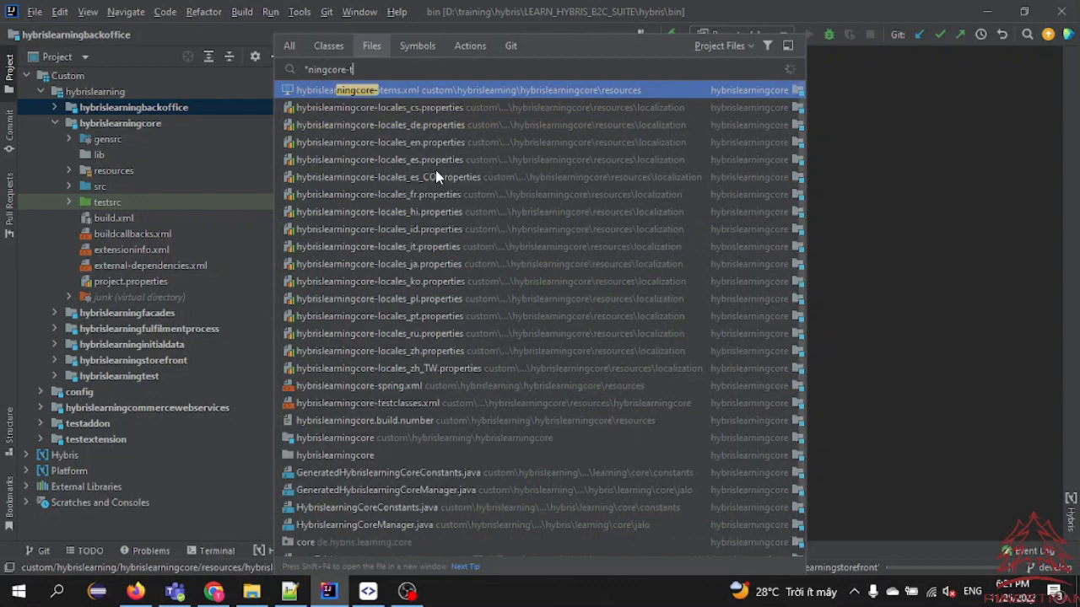
key("BackSpace")
type("item")
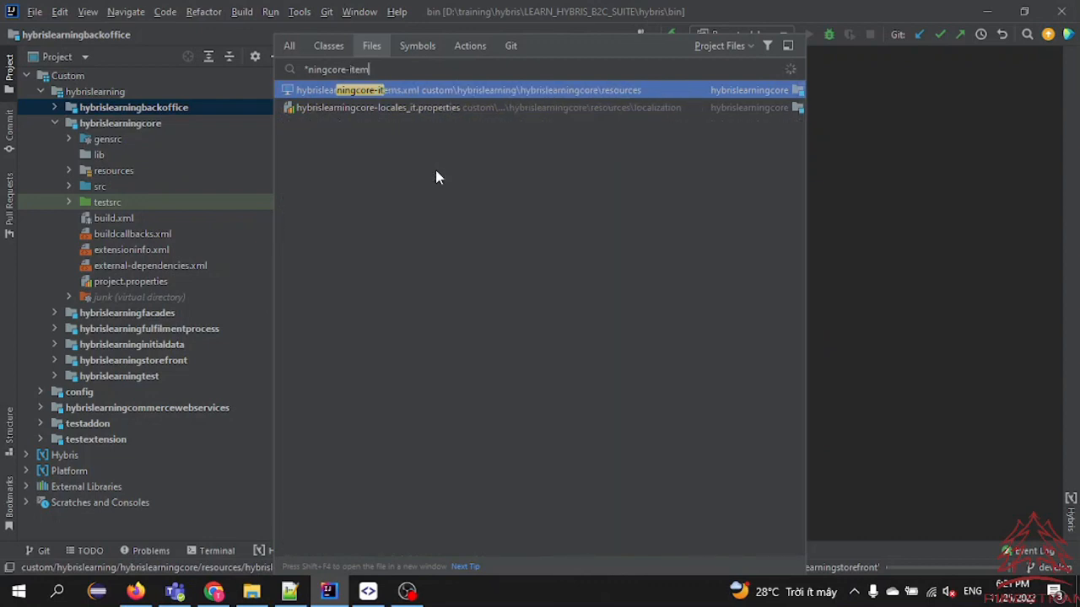
type("s.xml")
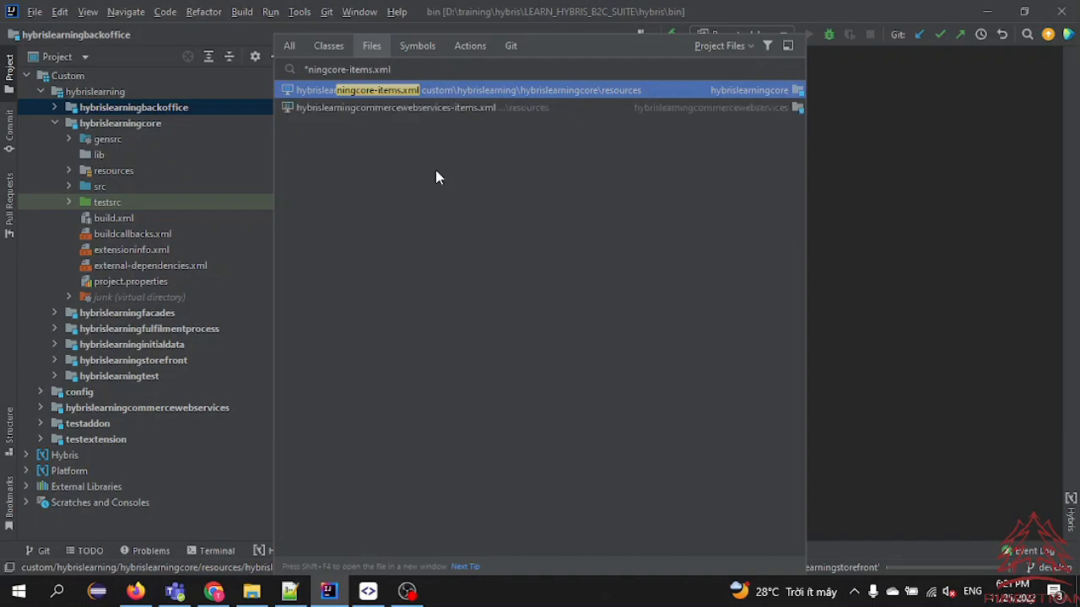
left_click(364, 91)
scroll(563, 302, "down", 9)
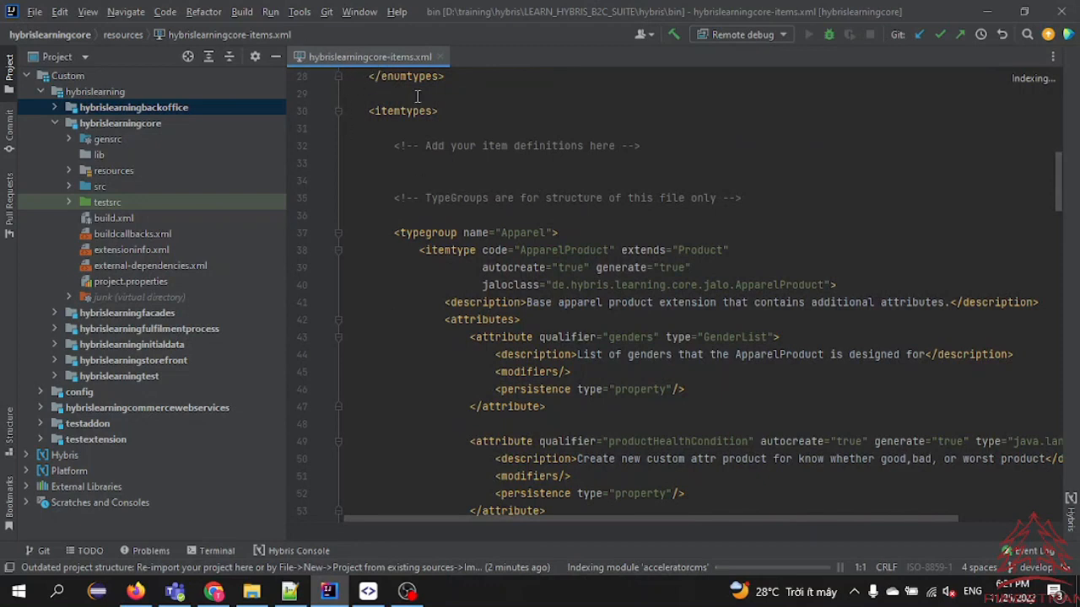
scroll(597, 337, "down", 3)
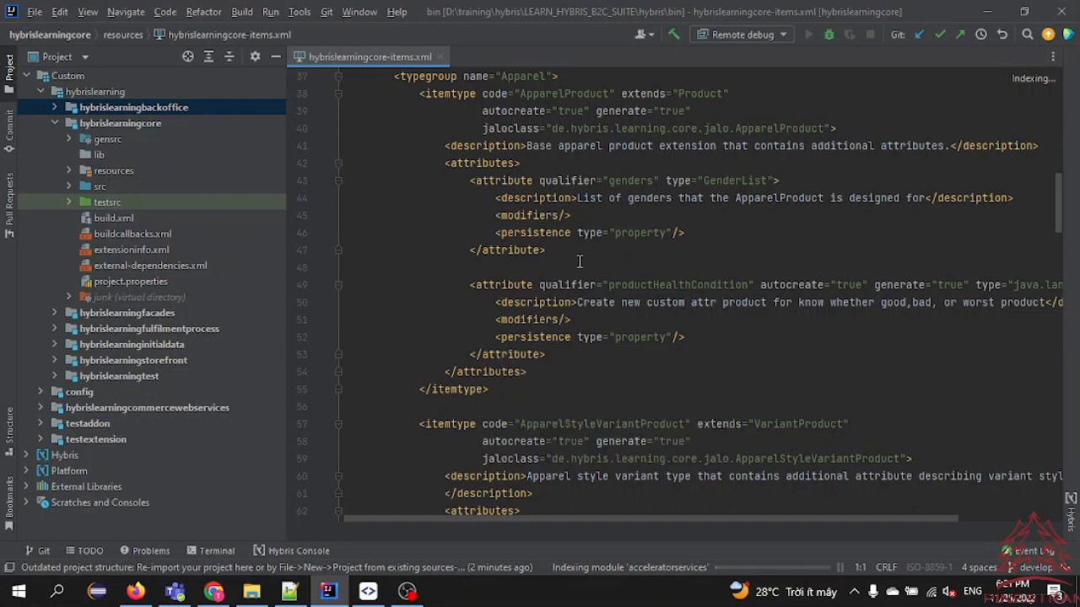
mouse_move(503, 346)
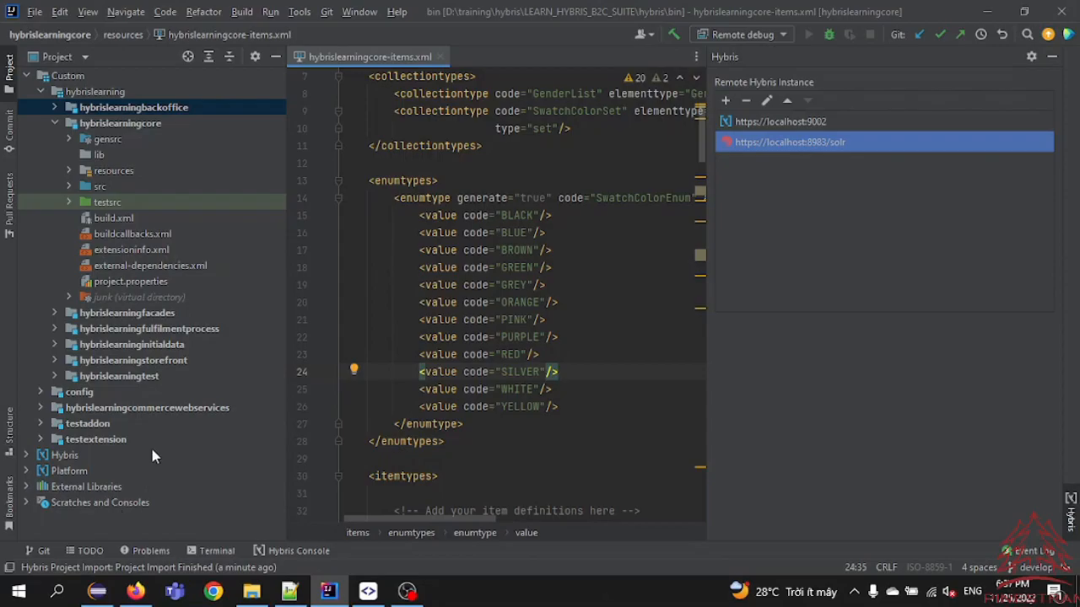
Switch to Eclipse IDE and check the installed plug-ins in Eclipse Marketplace for SAP Hybris Commerce Development Tools
left_click(97, 591)
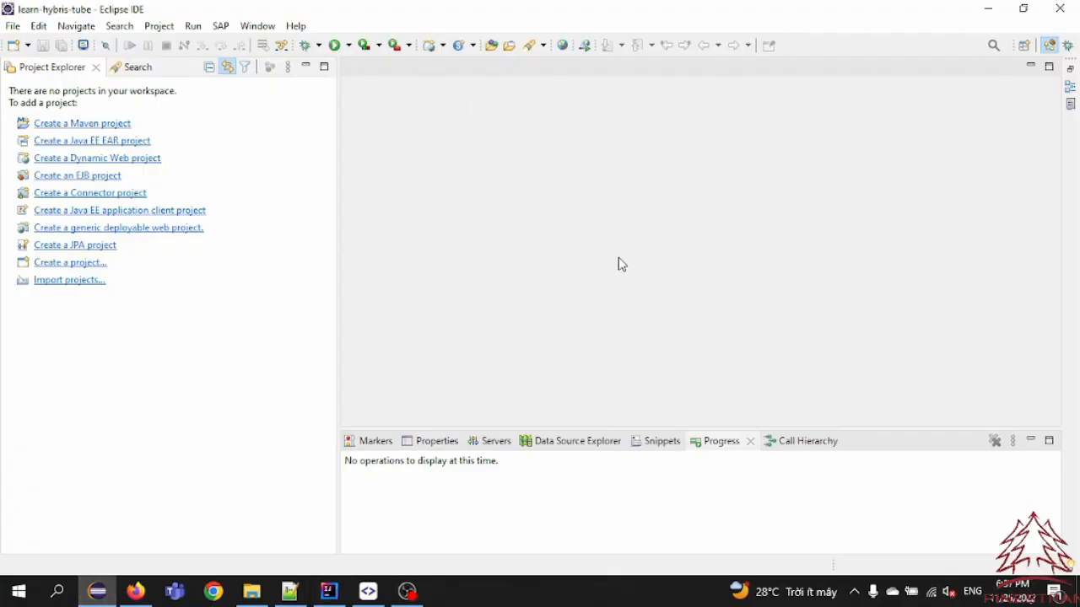
left_click(270, 26)
left_click(296, 27)
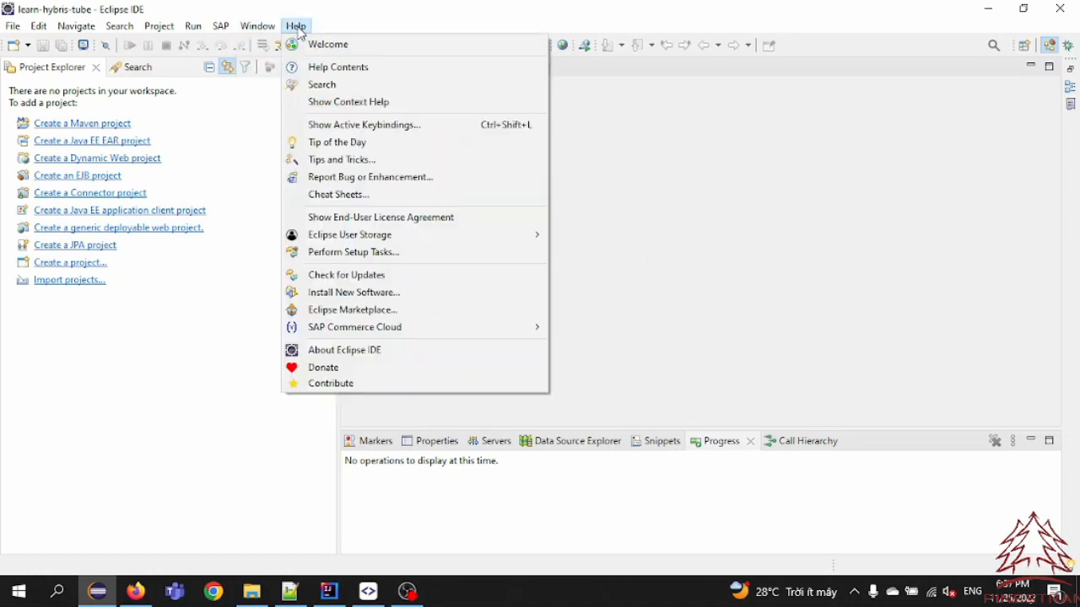
left_click(352, 310)
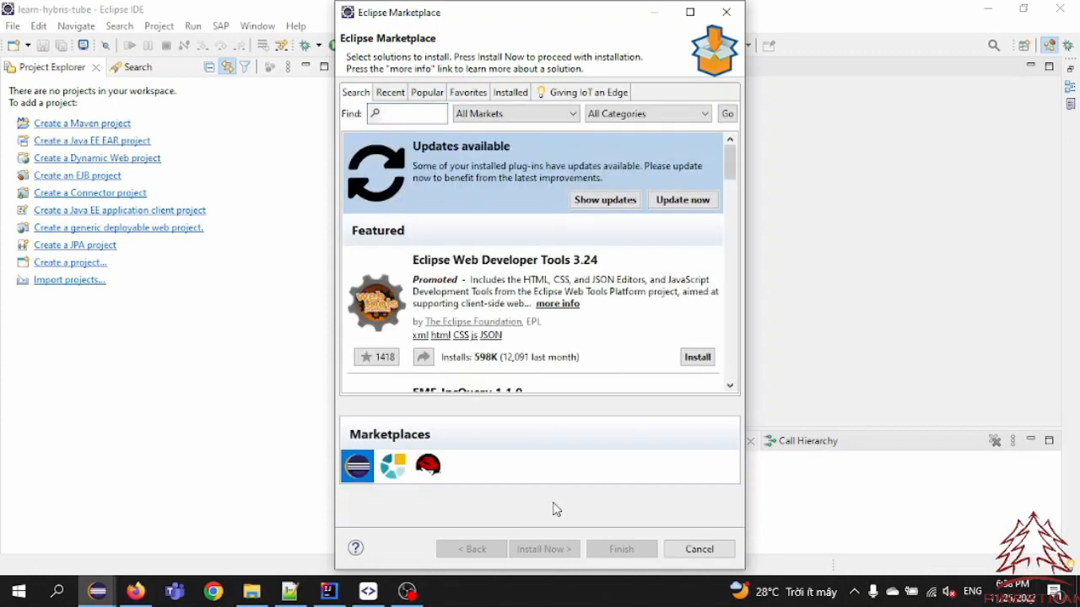
left_click(515, 91)
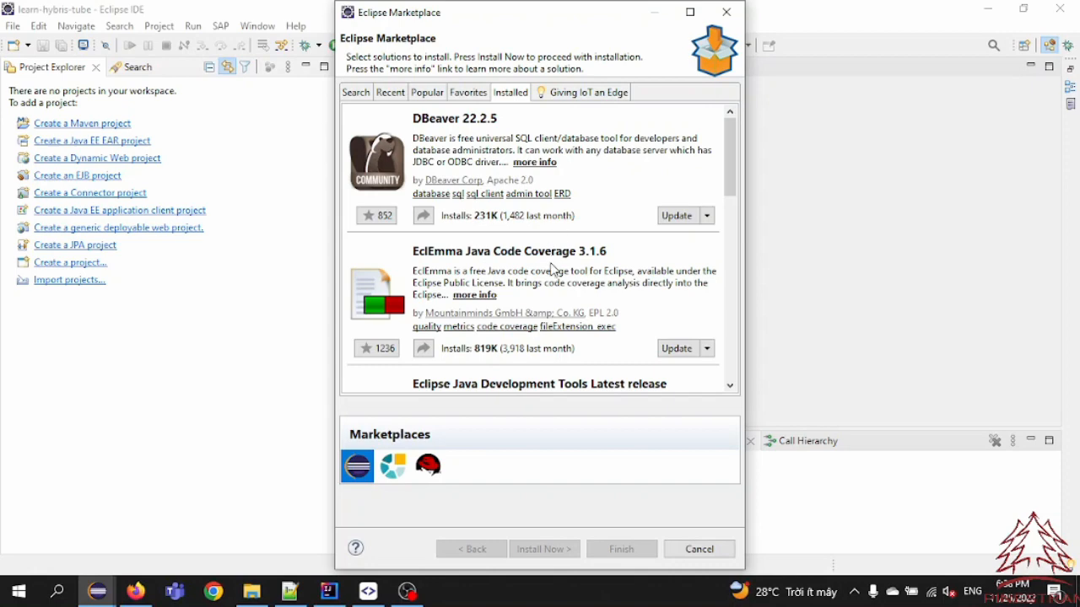
scroll(553, 269, "down", 10)
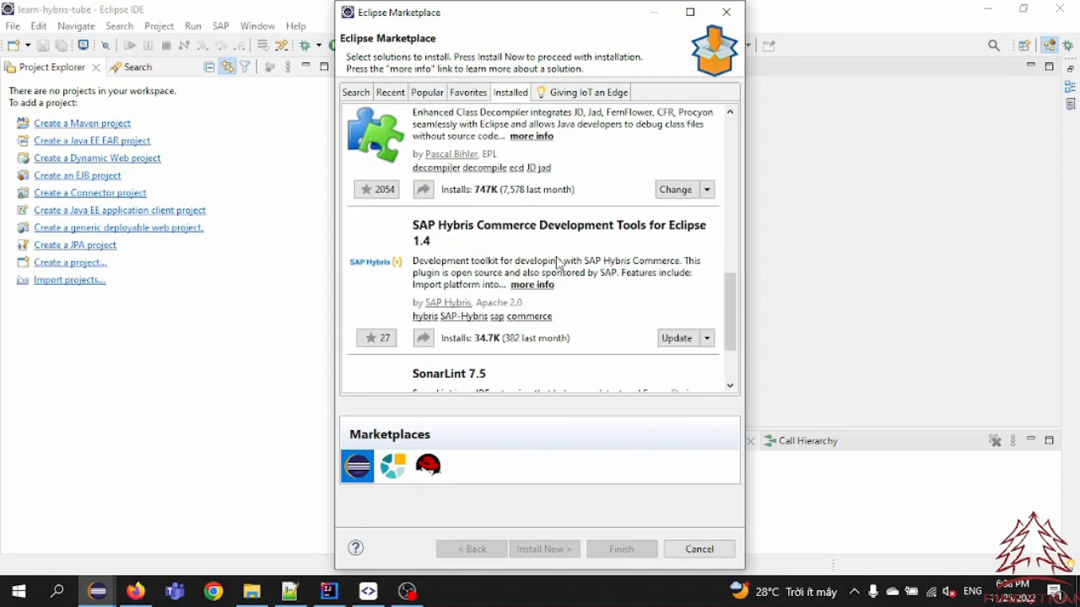
scroll(557, 264, "down", 2)
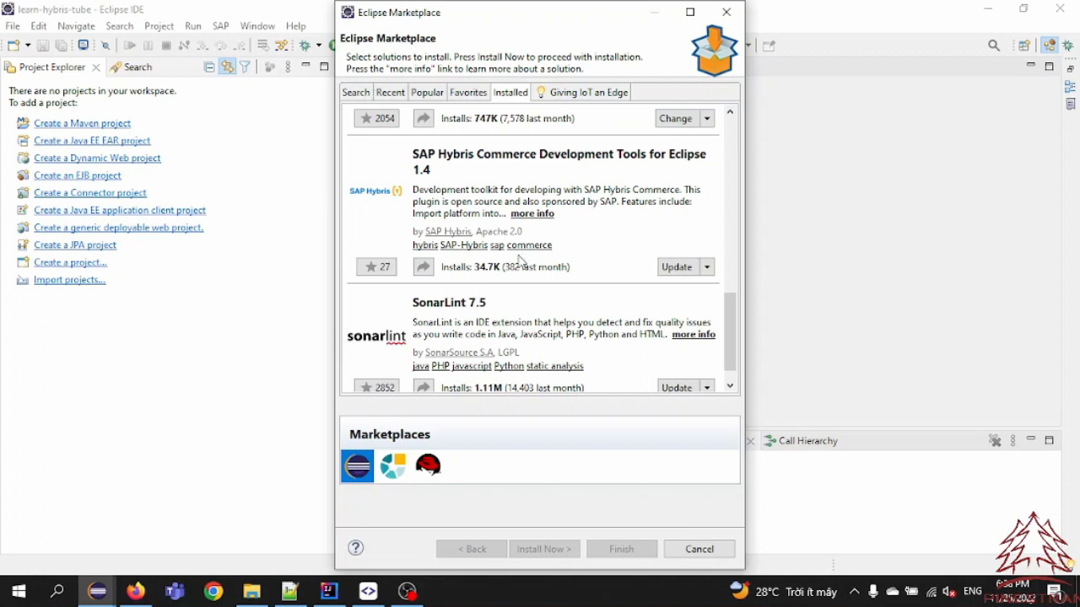
Search Eclipse Marketplace for "SAP Develop", review the SAP Hybris Commerce Development Tools entry and close the Marketplace
left_click(354, 94)
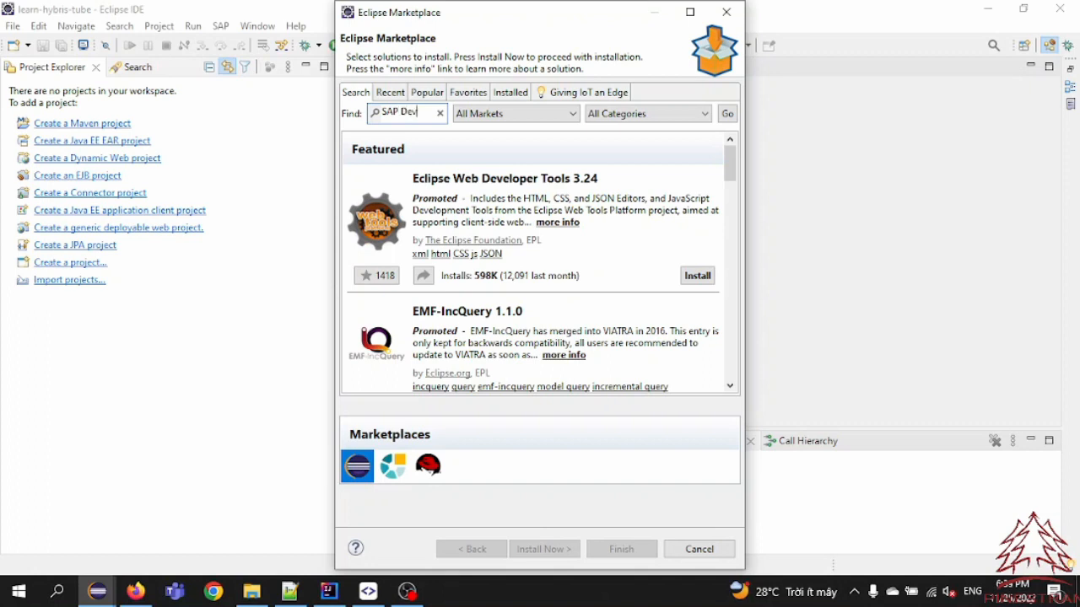
type("p")
key("Return")
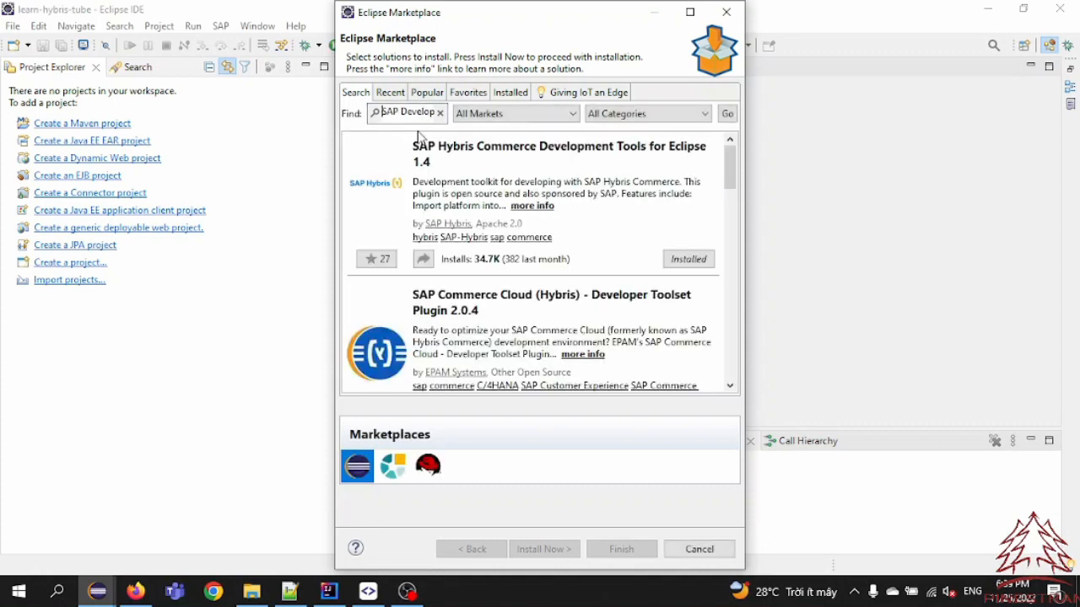
double_click(403, 112)
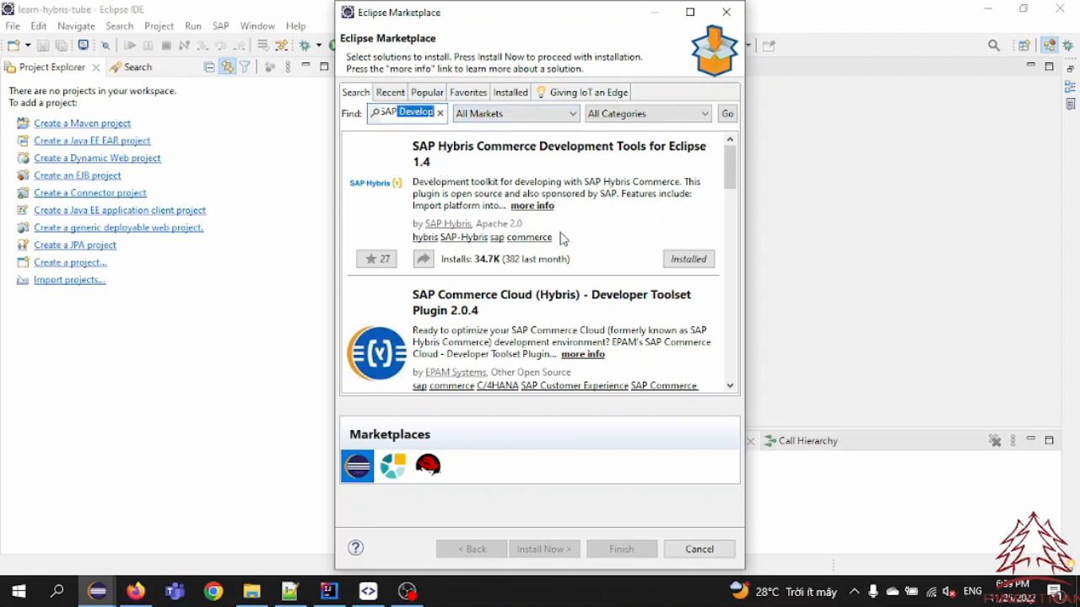
left_click_drag(501, 260, 480, 260)
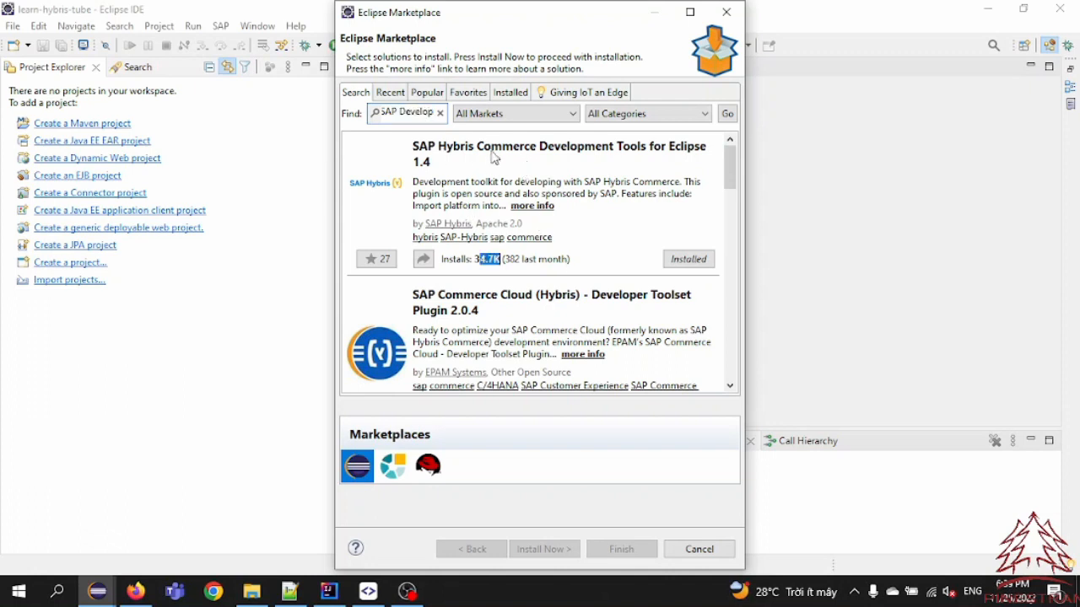
left_click(699, 550)
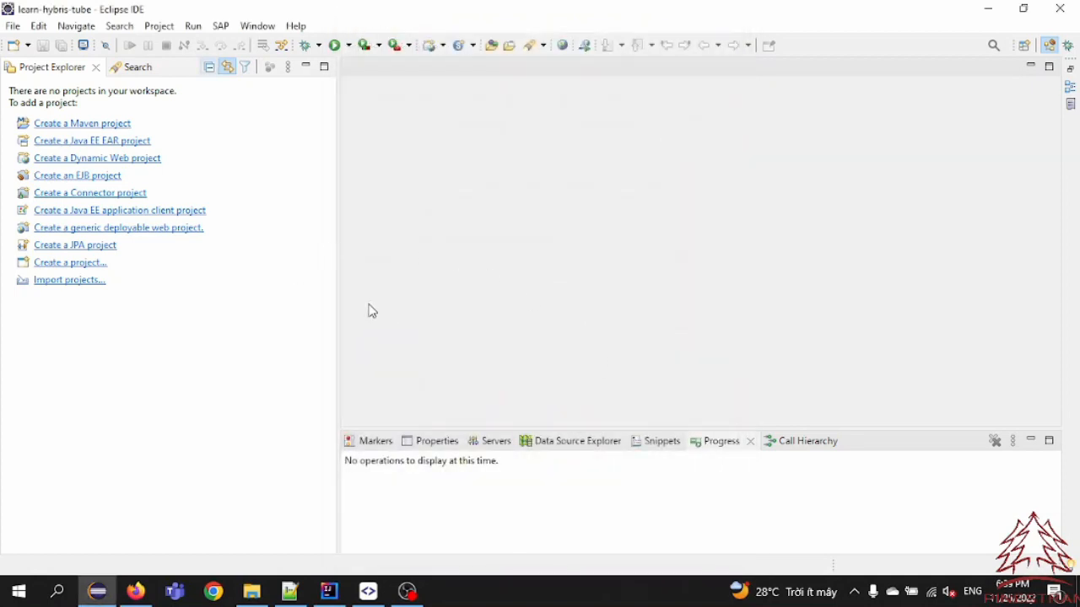
Start a project import, filter the import wizards by "sap" and proceed with Import SAP Platform
left_click(13, 26)
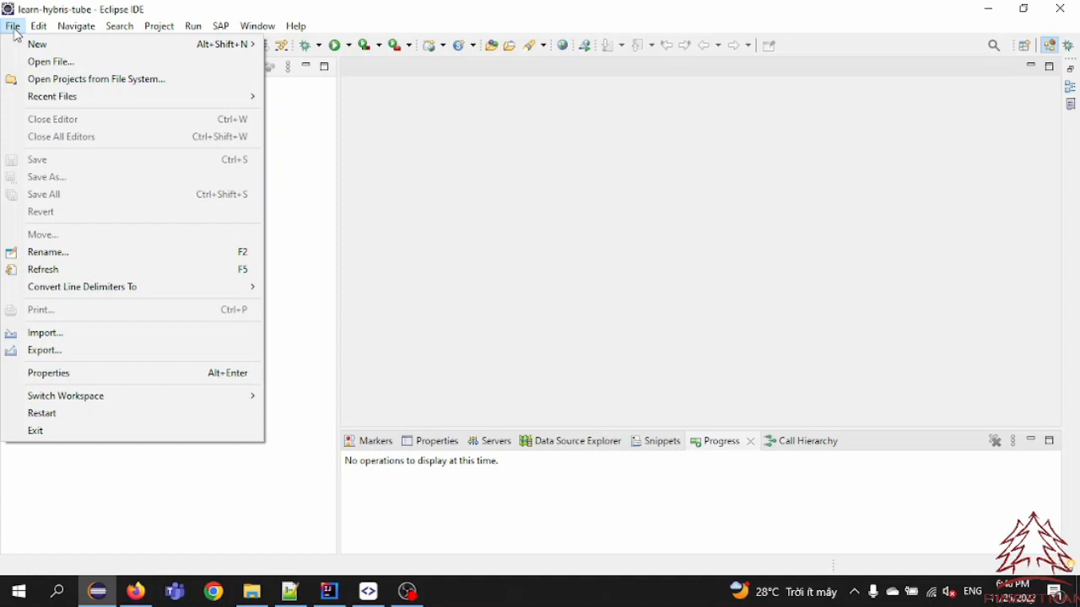
left_click(46, 335)
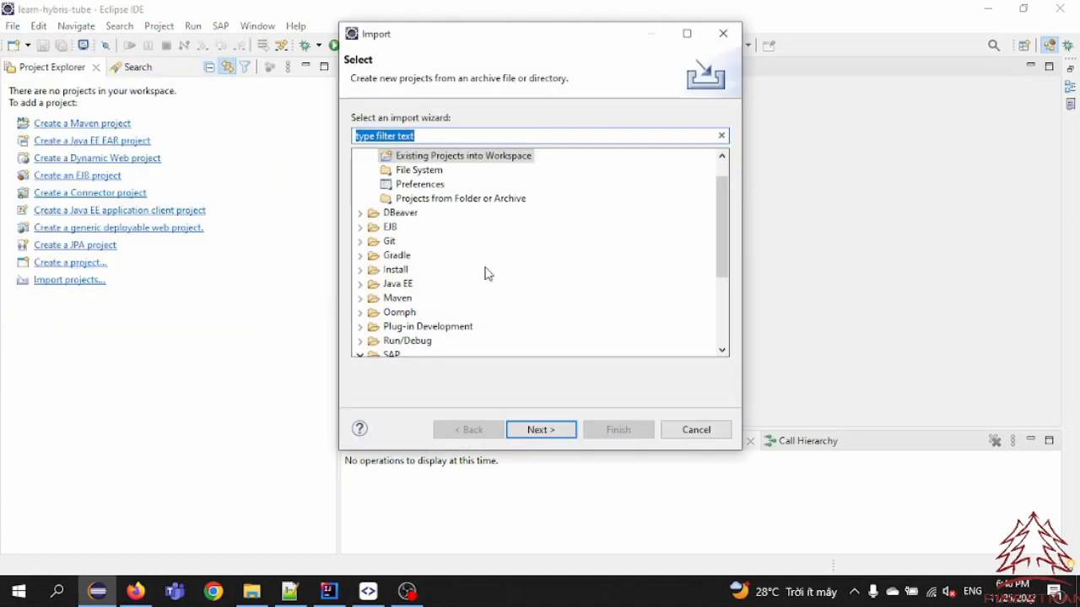
scroll(486, 270, "up", 1)
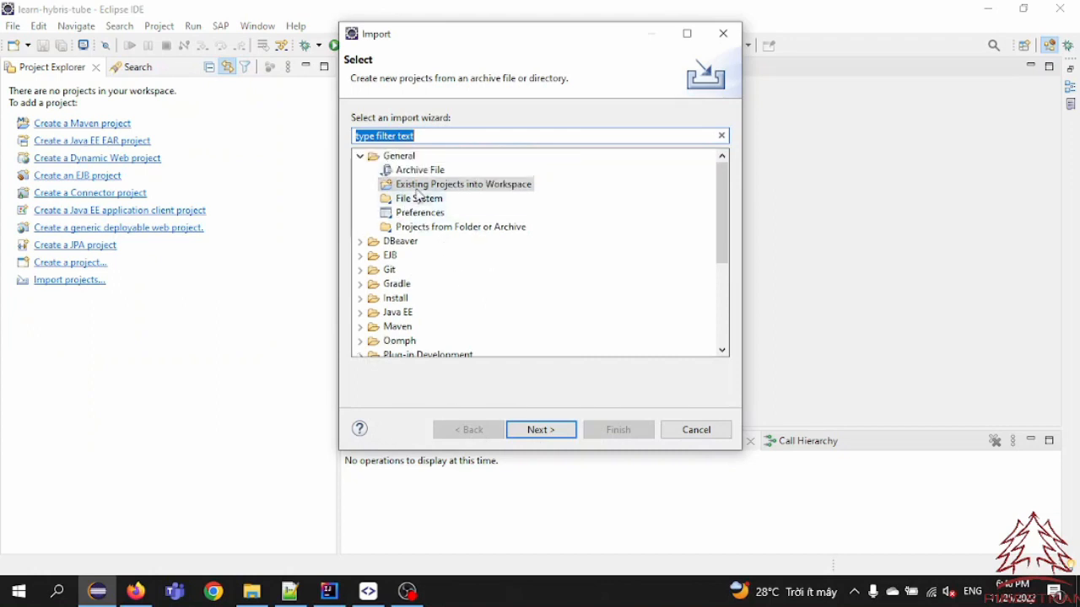
left_click(432, 135)
type("sap")
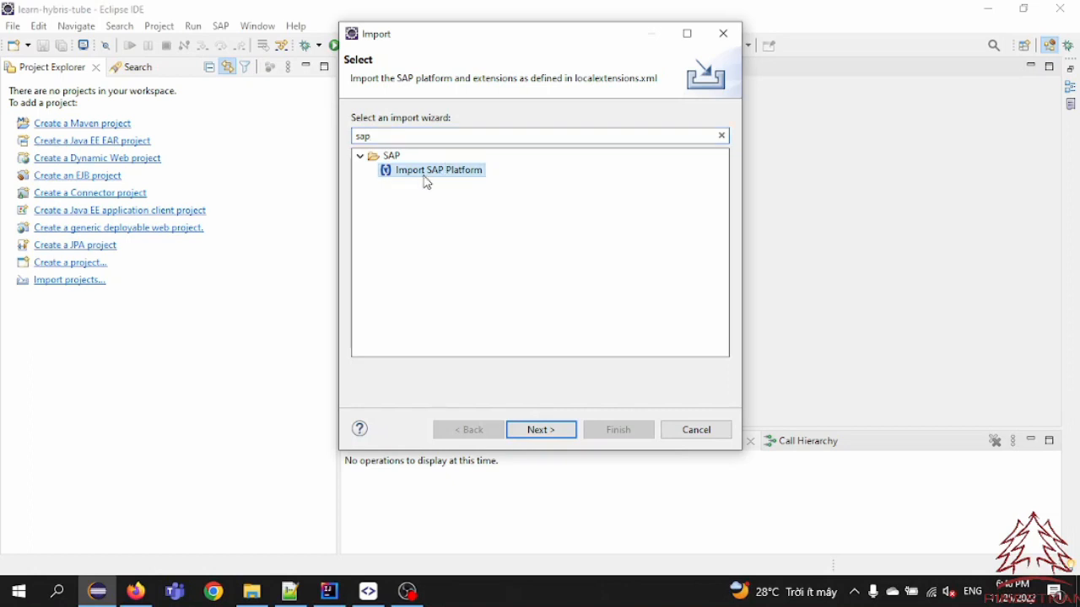
left_click(548, 433)
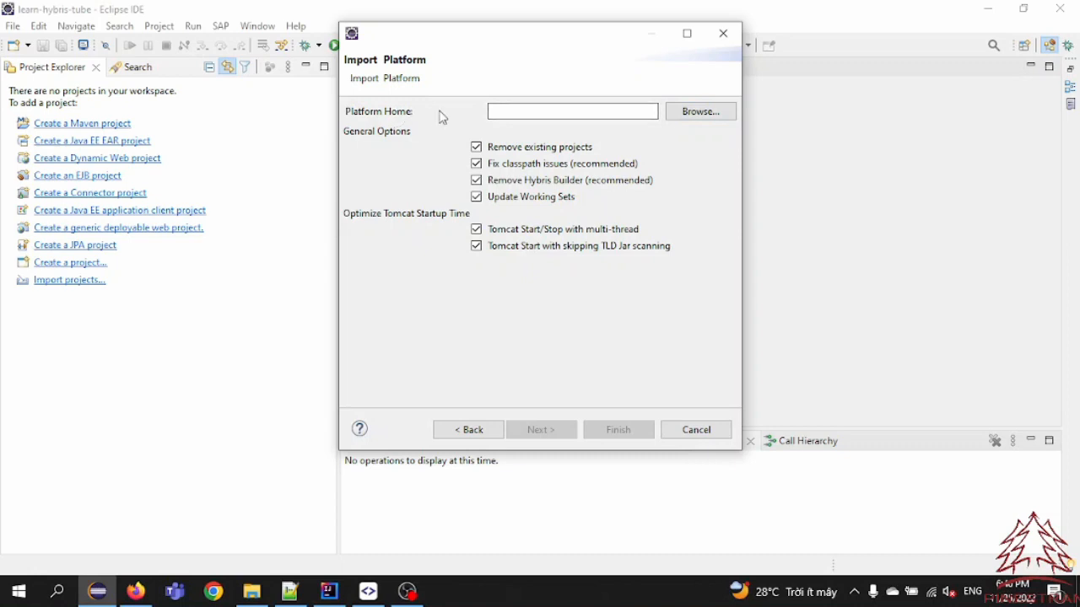
Set Platform Home to hybris\bin\platform inside LEARN_HYBRIS_B2C_SUITE, keep the default import options and finish the import without a source archive
left_click(689, 112)
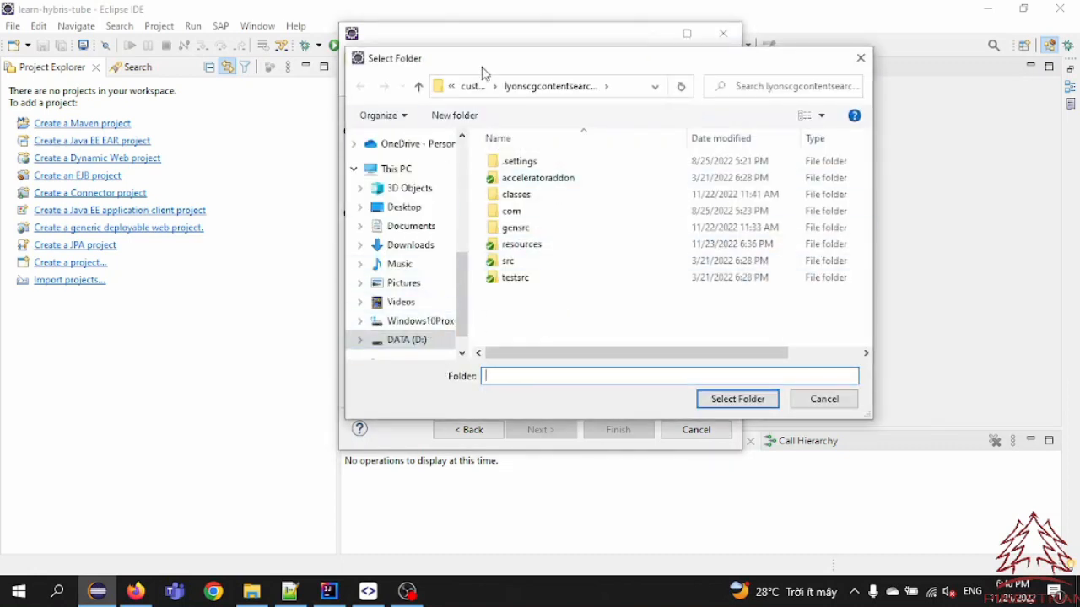
scroll(410, 341, "up", 5)
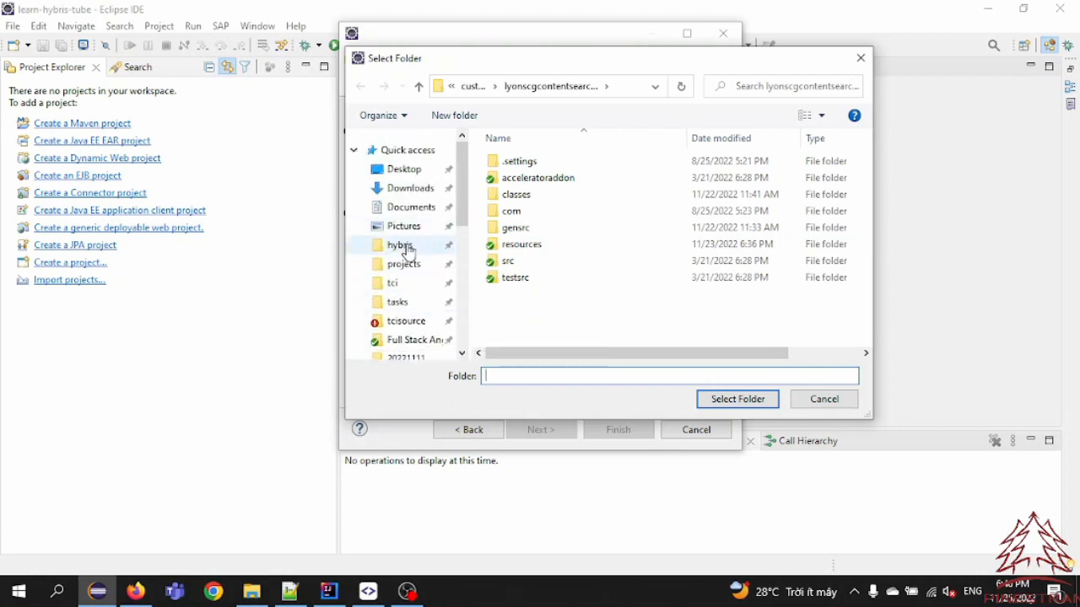
left_click(403, 248)
double_click(539, 212)
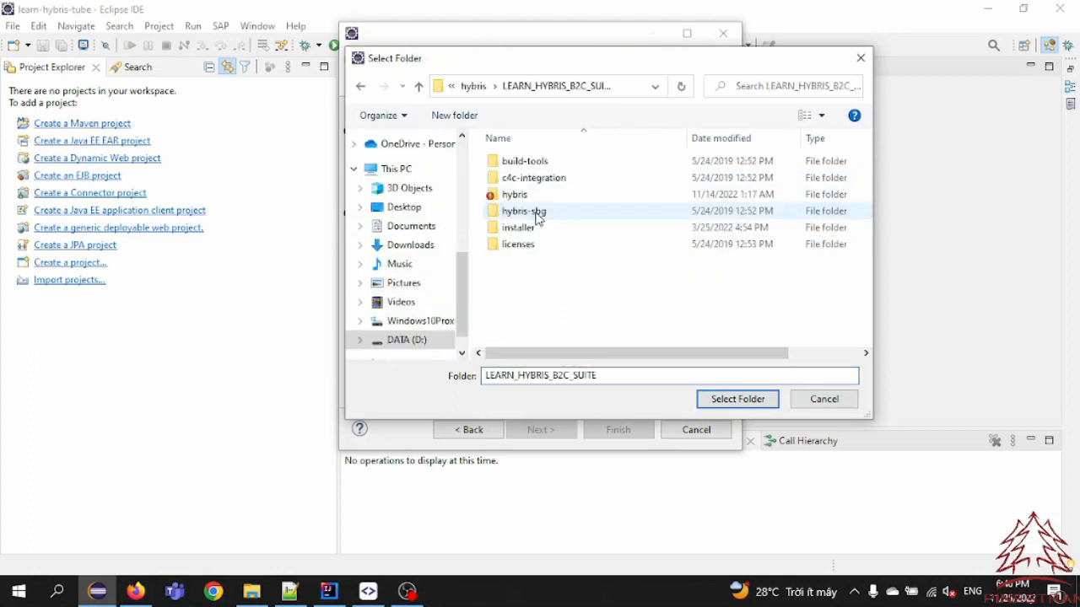
double_click(516, 196)
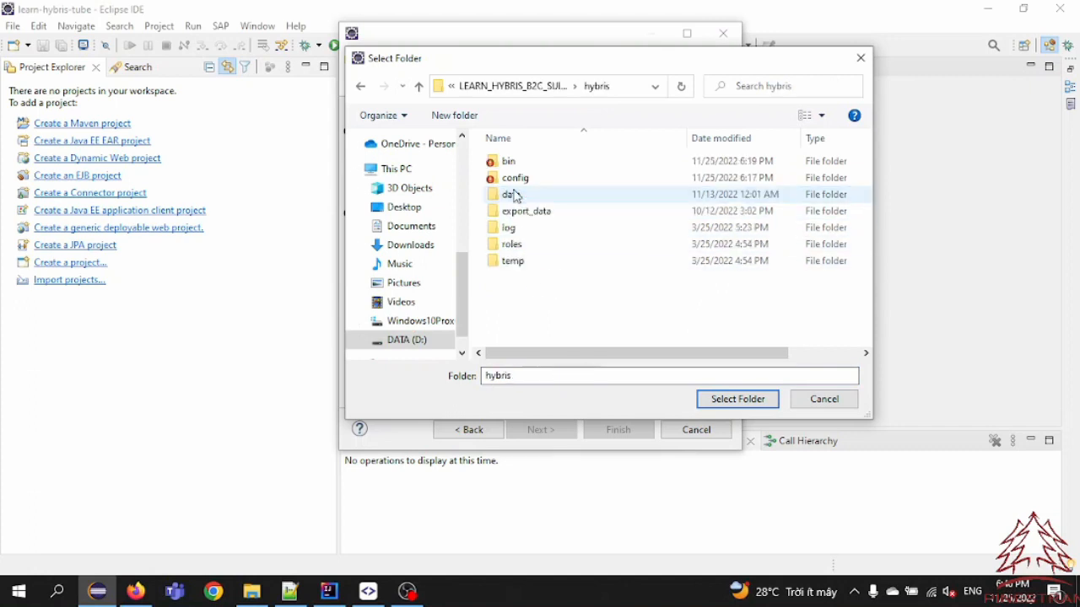
double_click(517, 162)
double_click(519, 228)
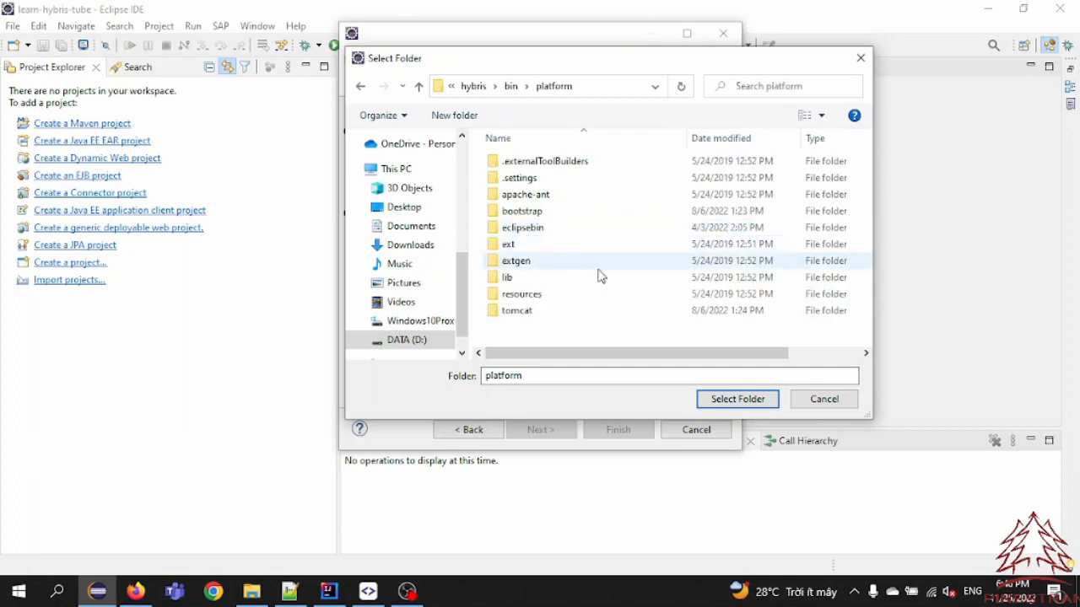
left_click(738, 403)
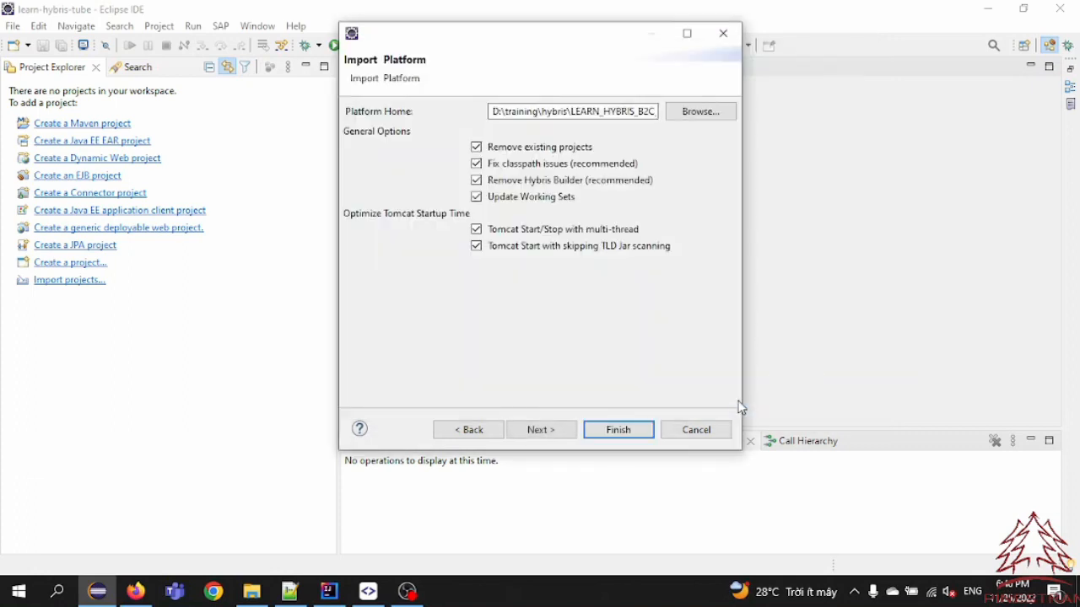
left_click(542, 432)
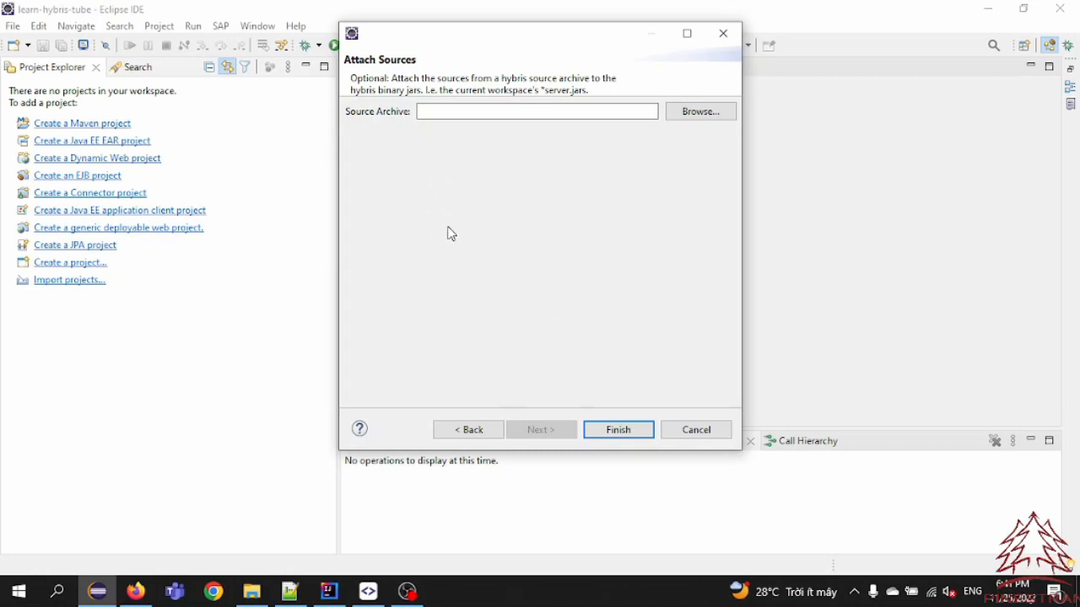
left_click(629, 434)
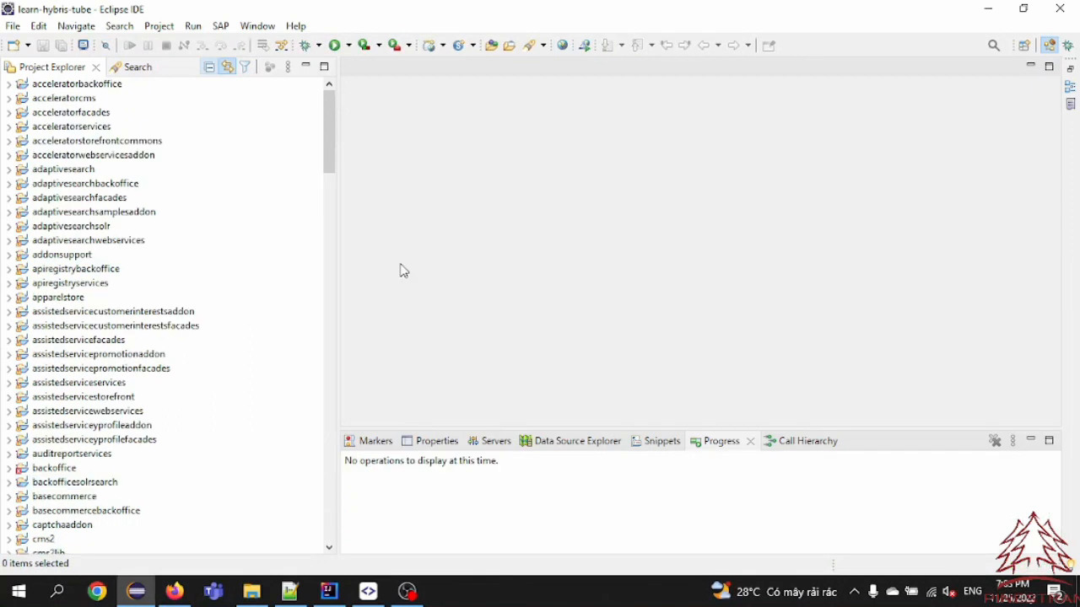
key("ctrl+h")
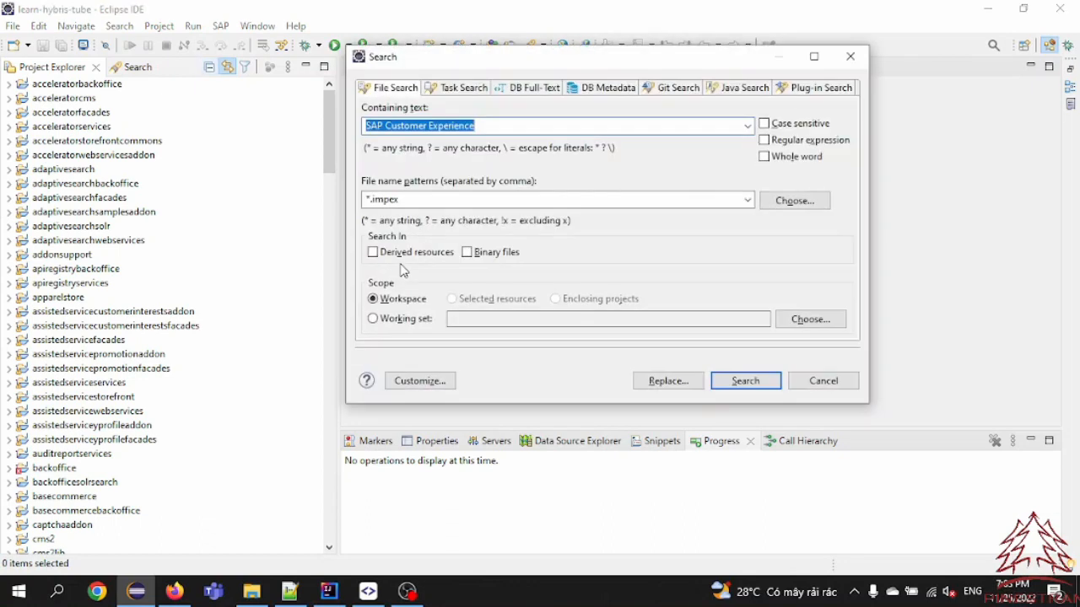
key("BackSpace")
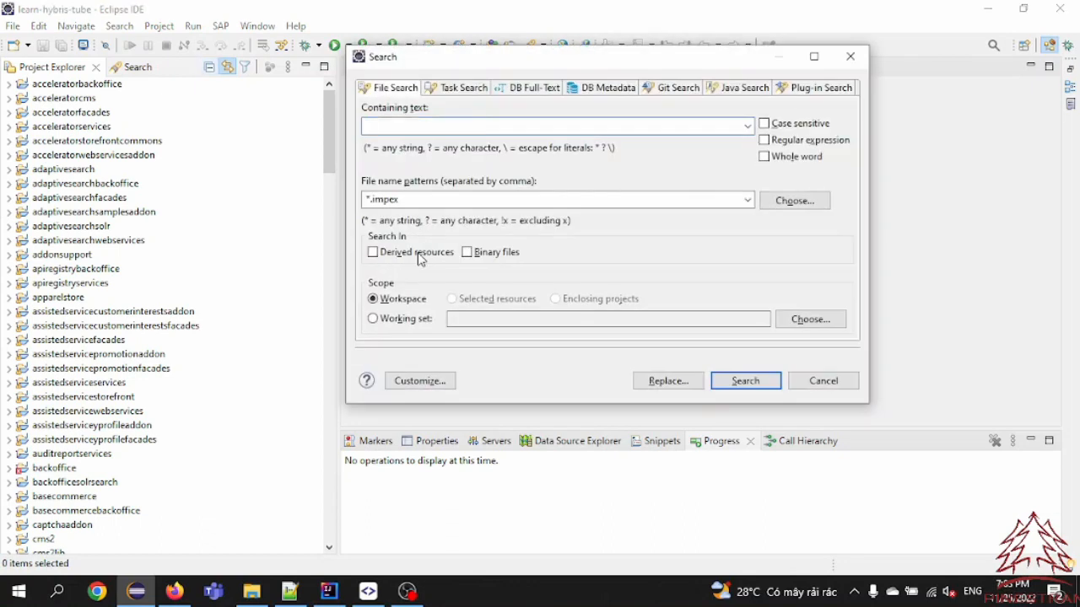
left_click(850, 57)
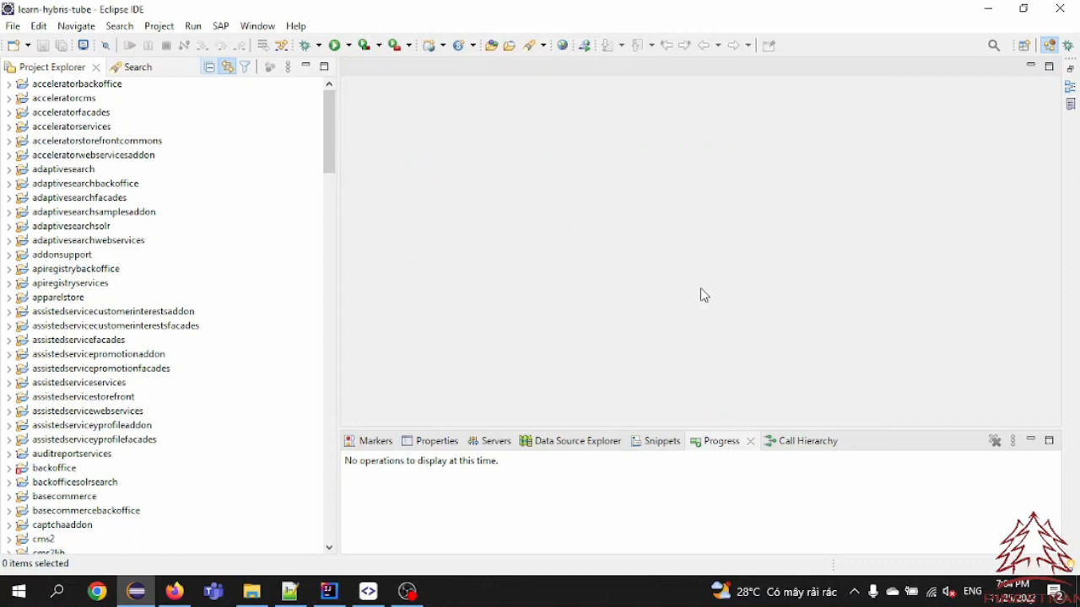
Find the resource matching "*ingcore-items", open hybrislearningcore-items.xml and review its enum and item type definitions
key("ctrl+shift+r")
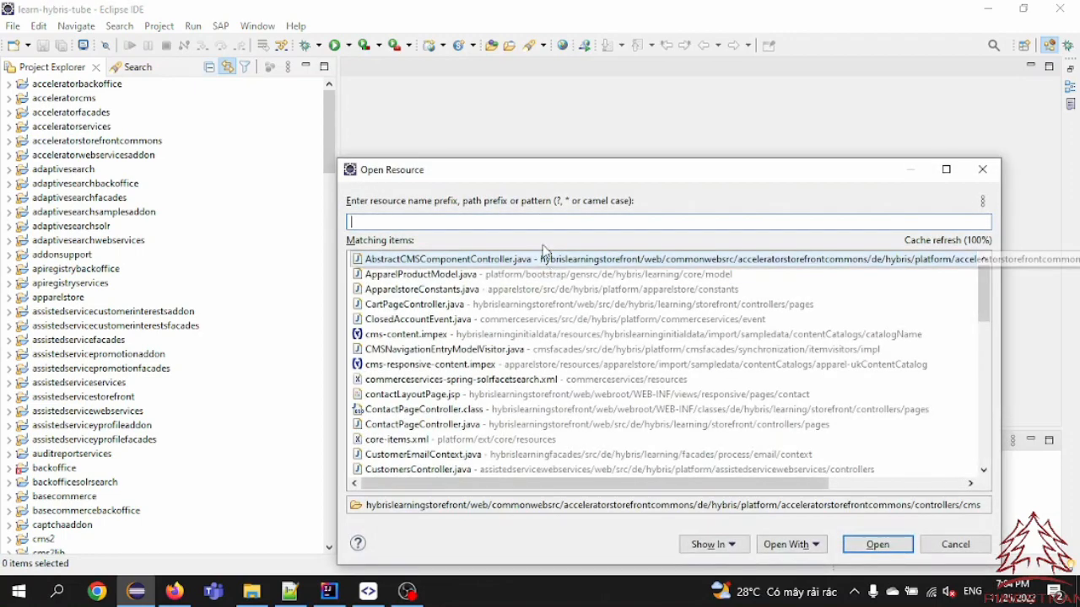
left_click_drag(565, 173, 571, 107)
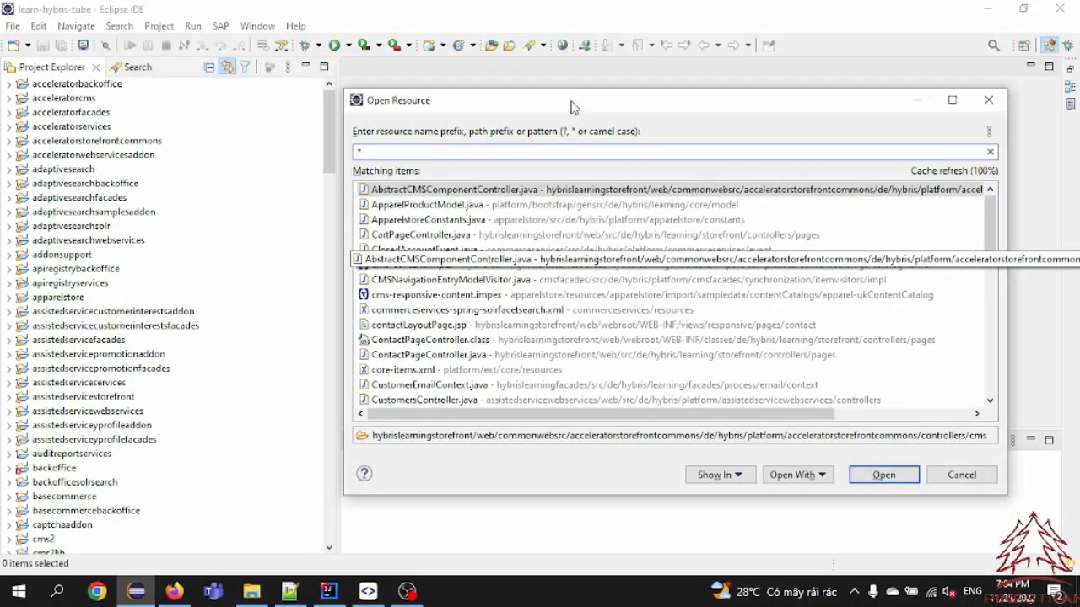
type("*")
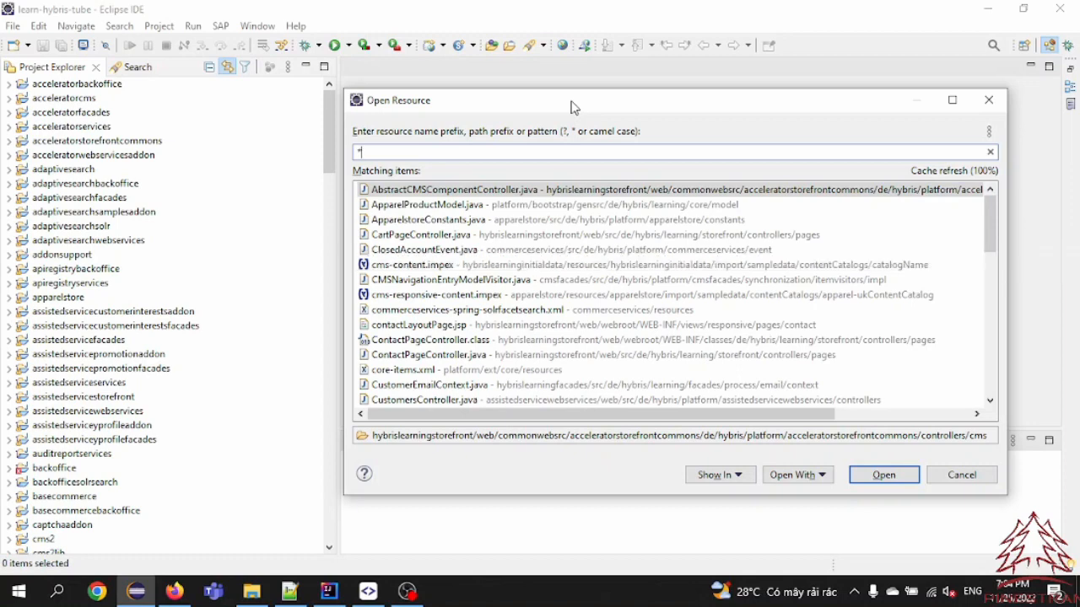
type("ingcore")
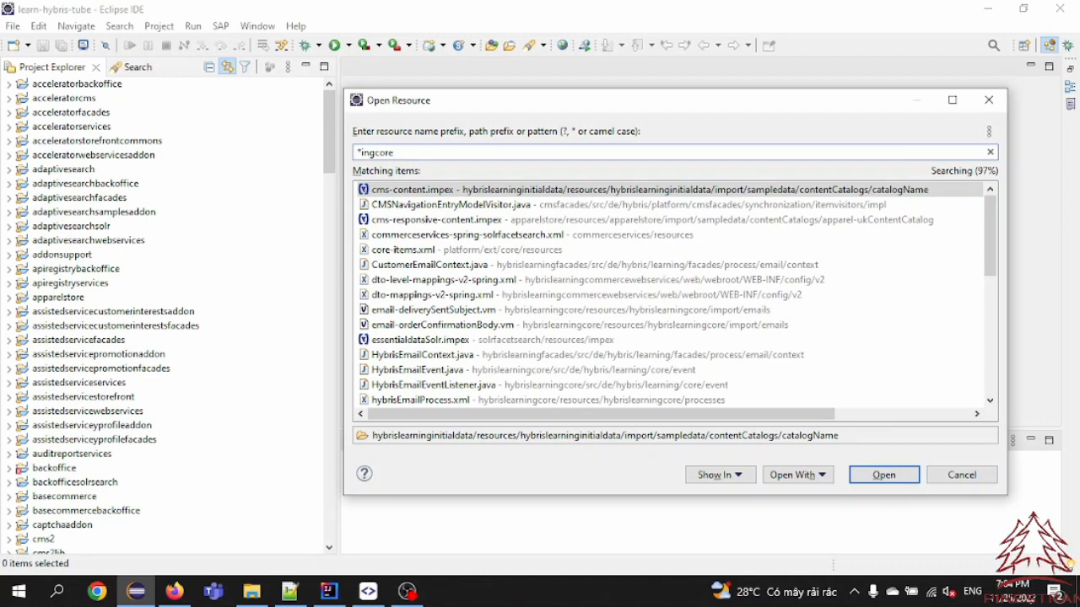
type("-items")
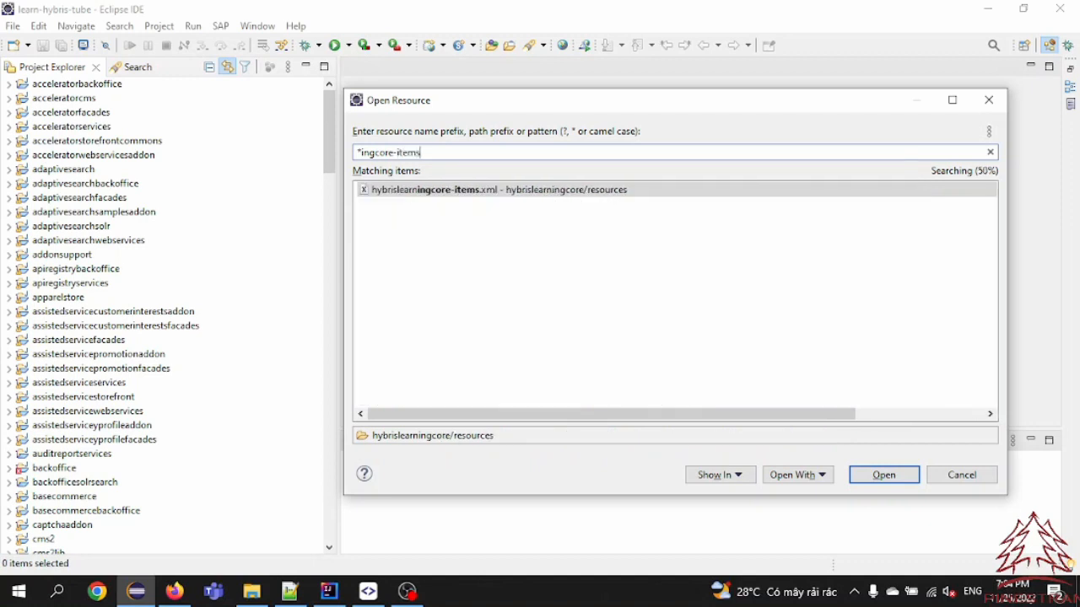
key("Return")
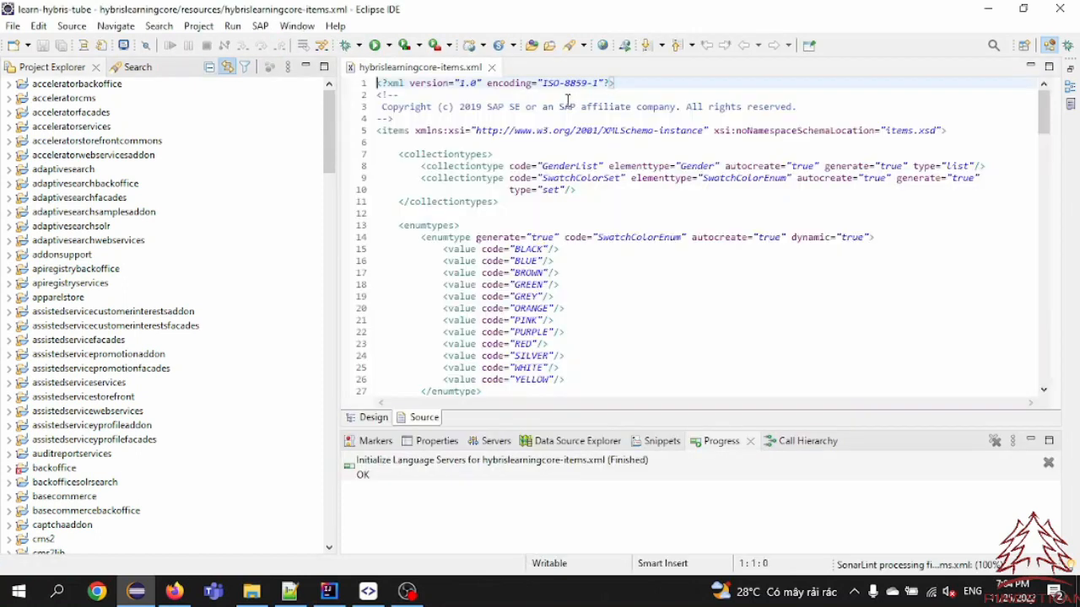
scroll(679, 270, "down", 4)
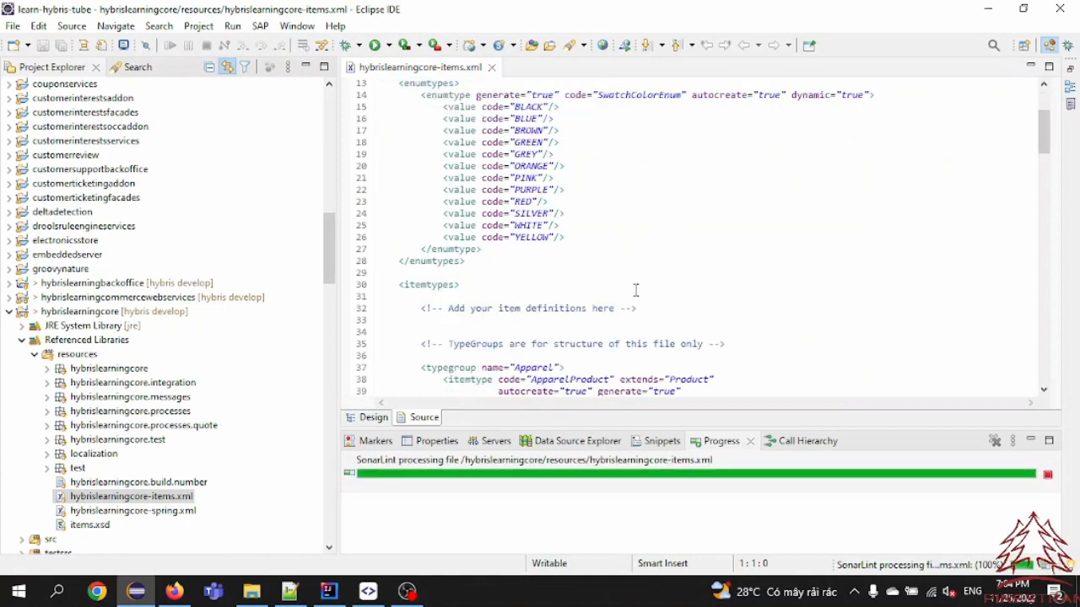
left_click(648, 257)
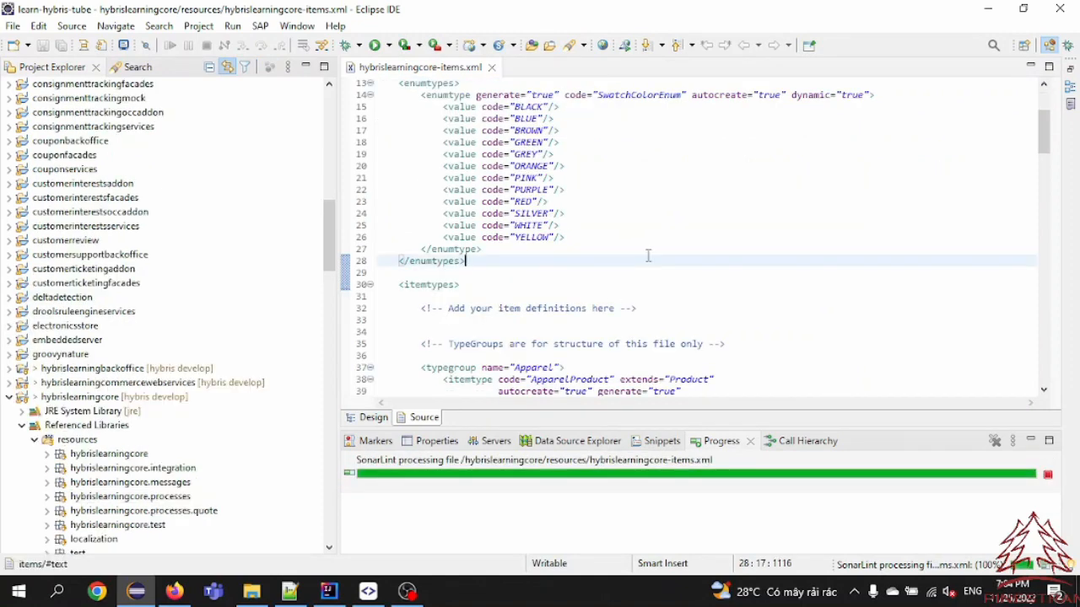